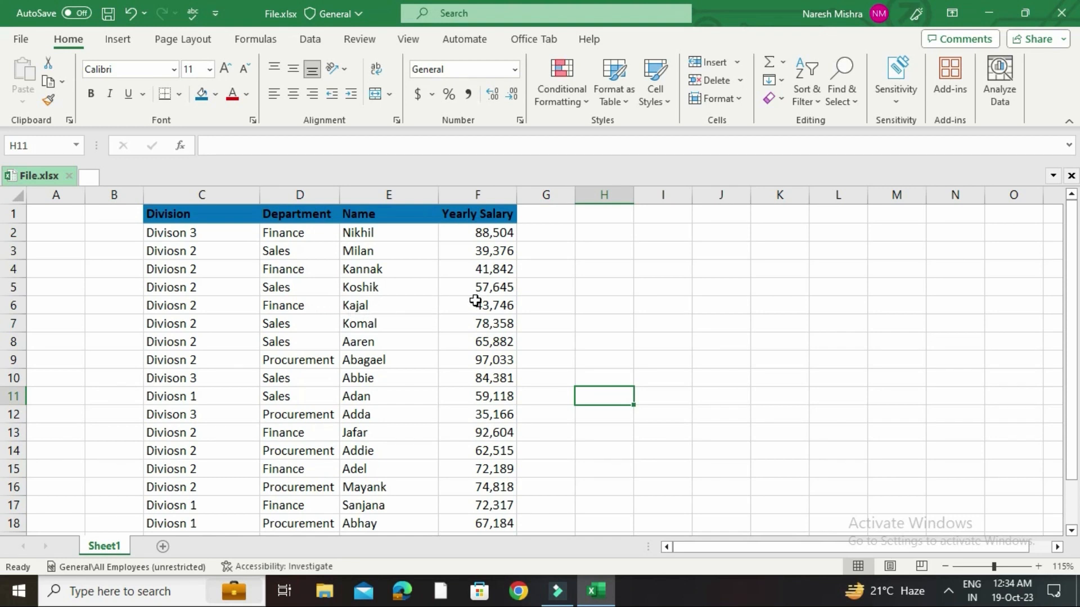
Step: Enter the array formula =E2:E21 in cell H2 to spill the Name column's entries
click(618, 284)
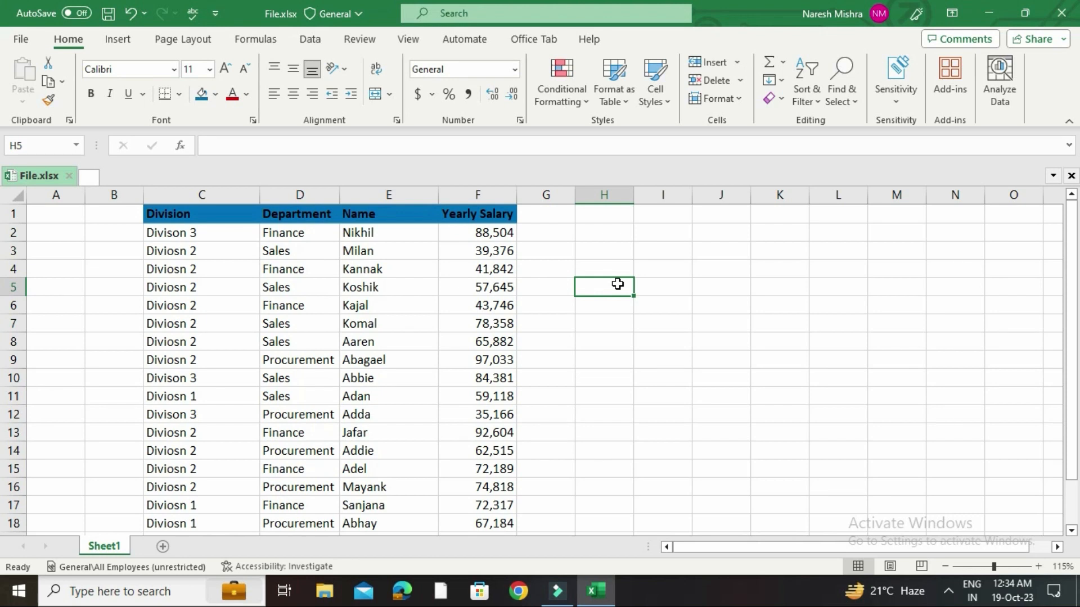
click(594, 232)
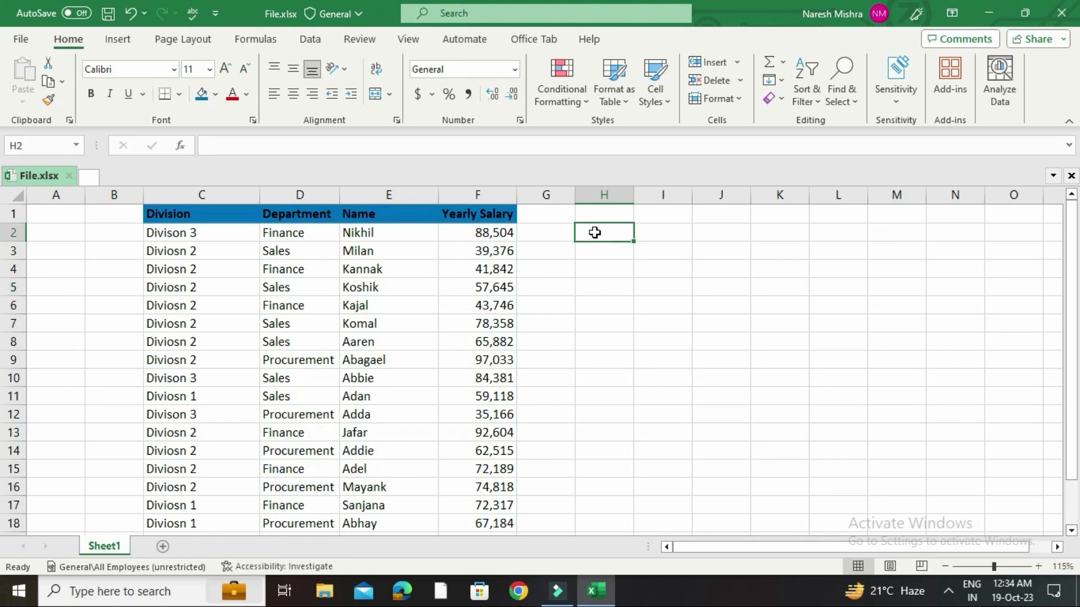
text(=)
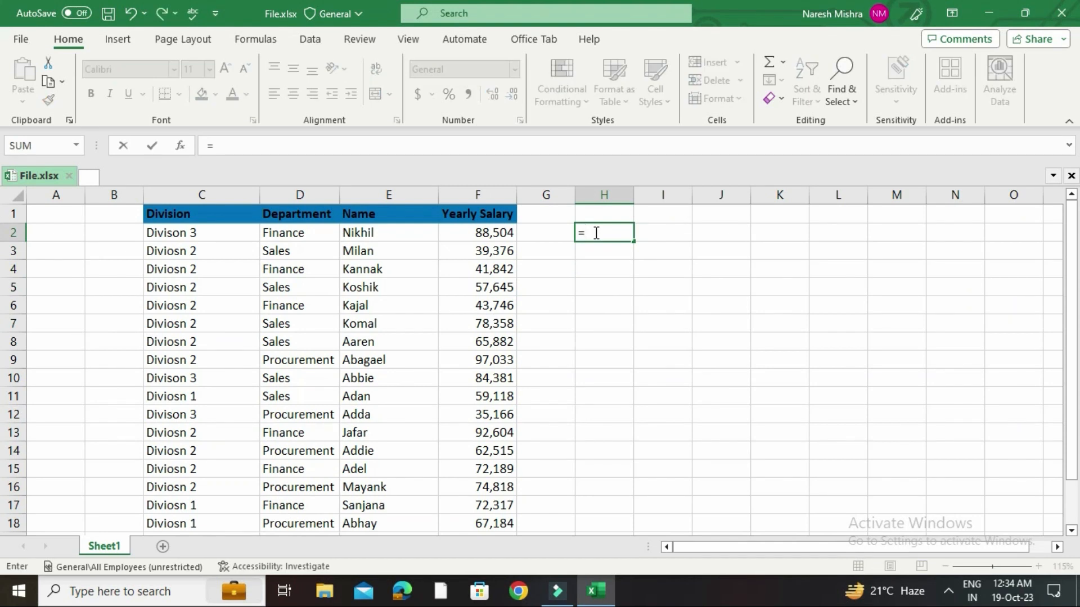
drag(358, 235, 366, 514)
drag(1074, 413, 1073, 354)
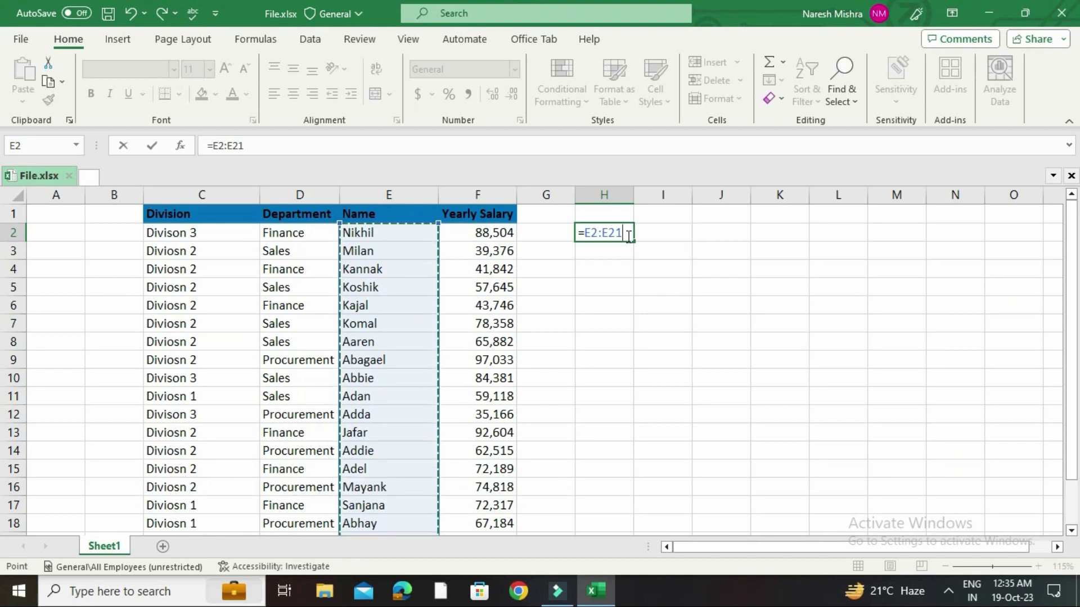
key(Return)
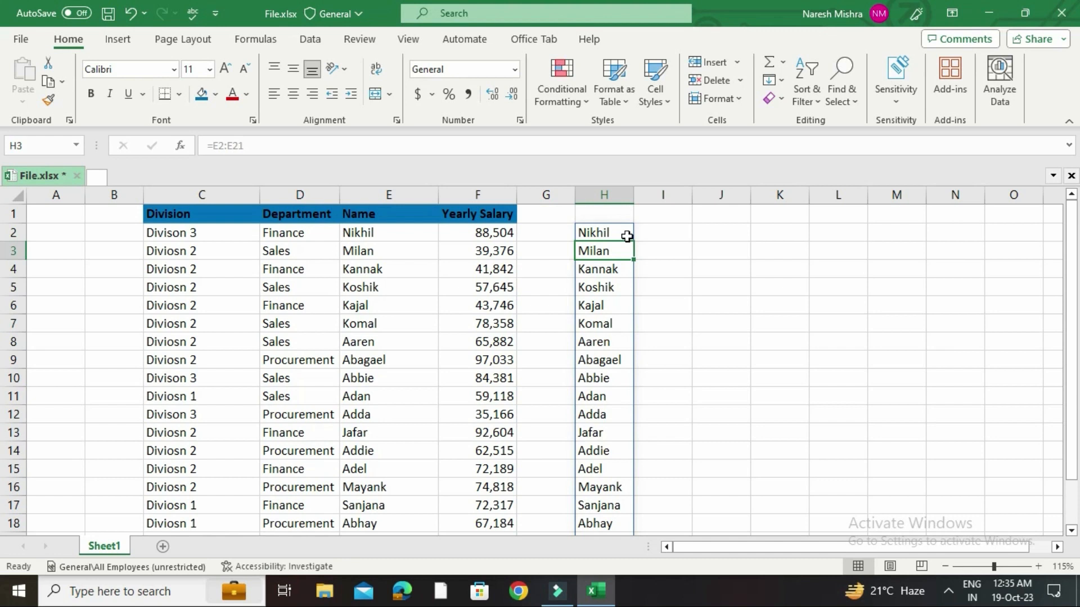
Step: Try to clear the single spilled cell H7 within the array
click(599, 325)
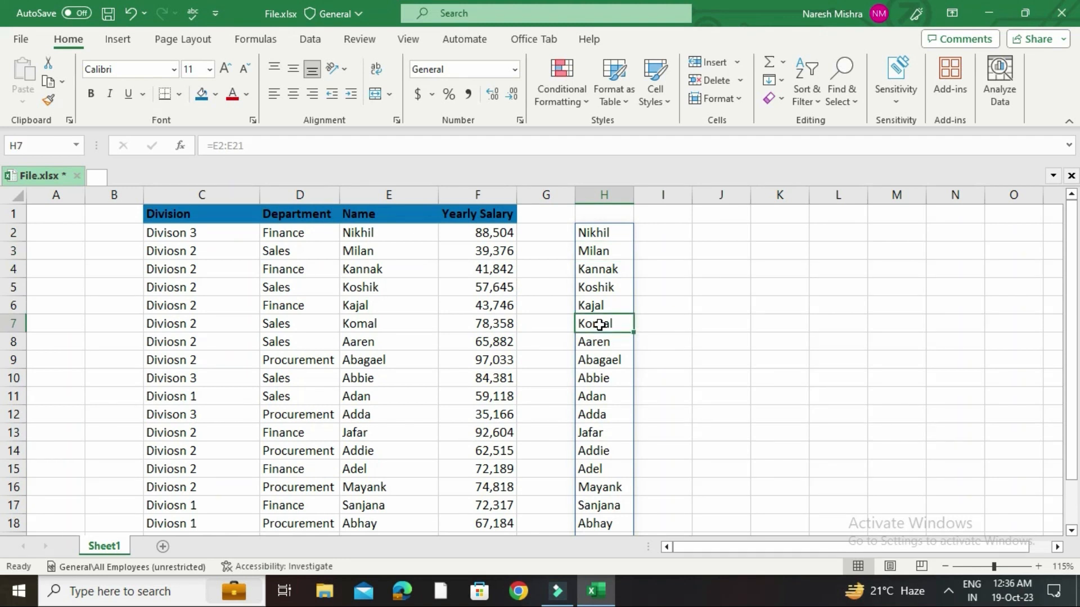
key(BackSpace)
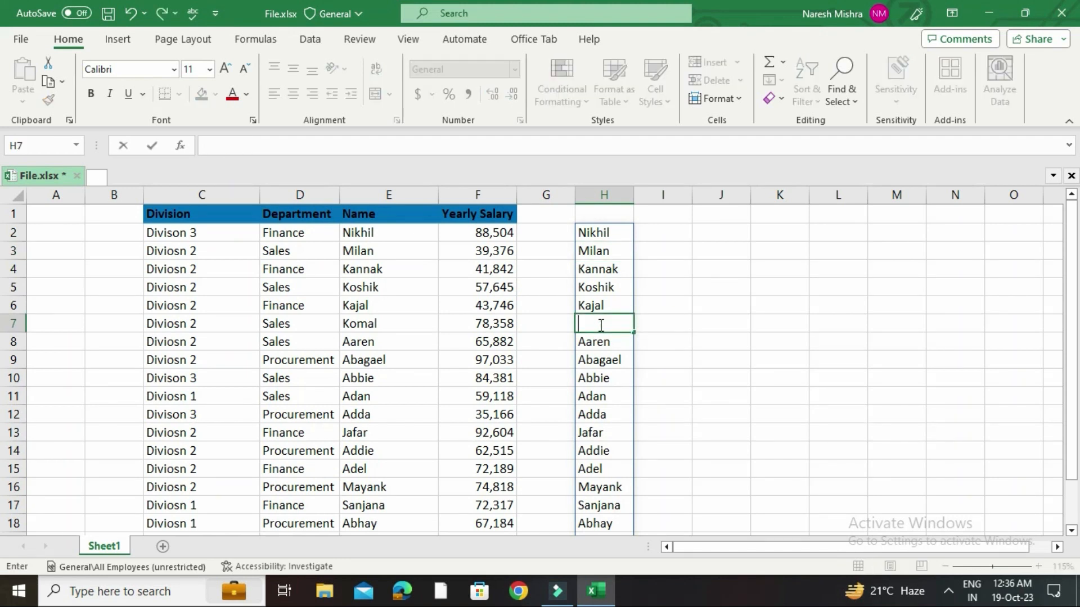
key(Return)
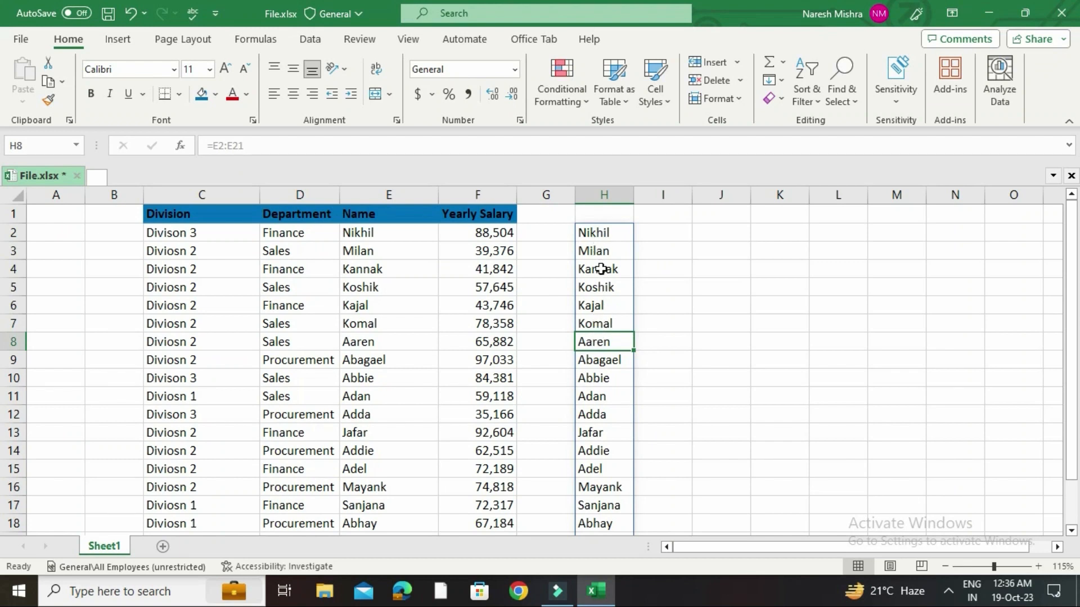
Step: Compare the formulas of H2 and H3, and delete the H2 formula and undo that deletion
click(599, 235)
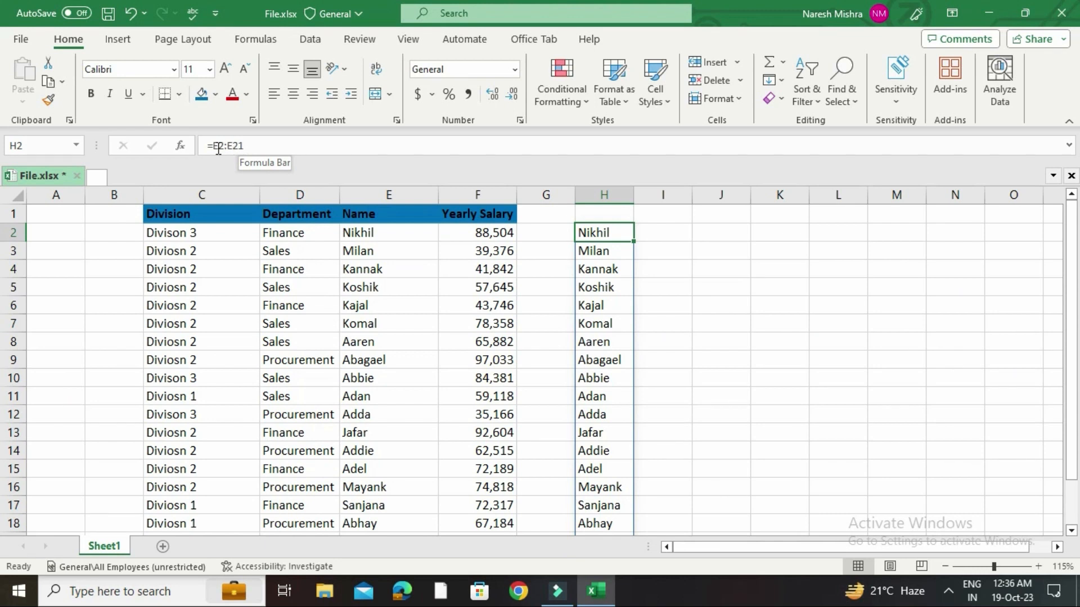
click(596, 254)
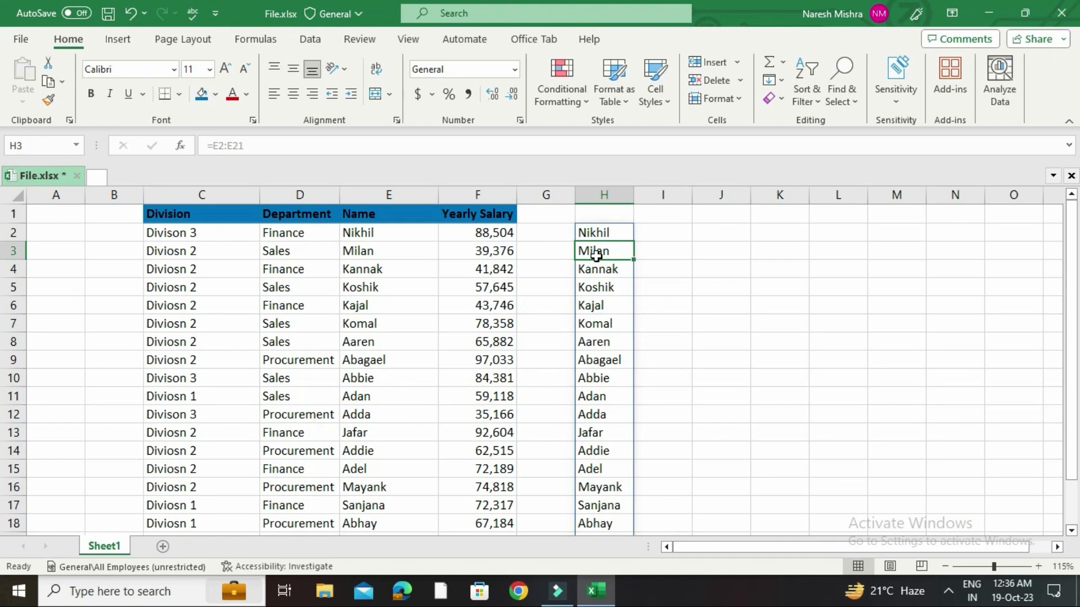
click(620, 235)
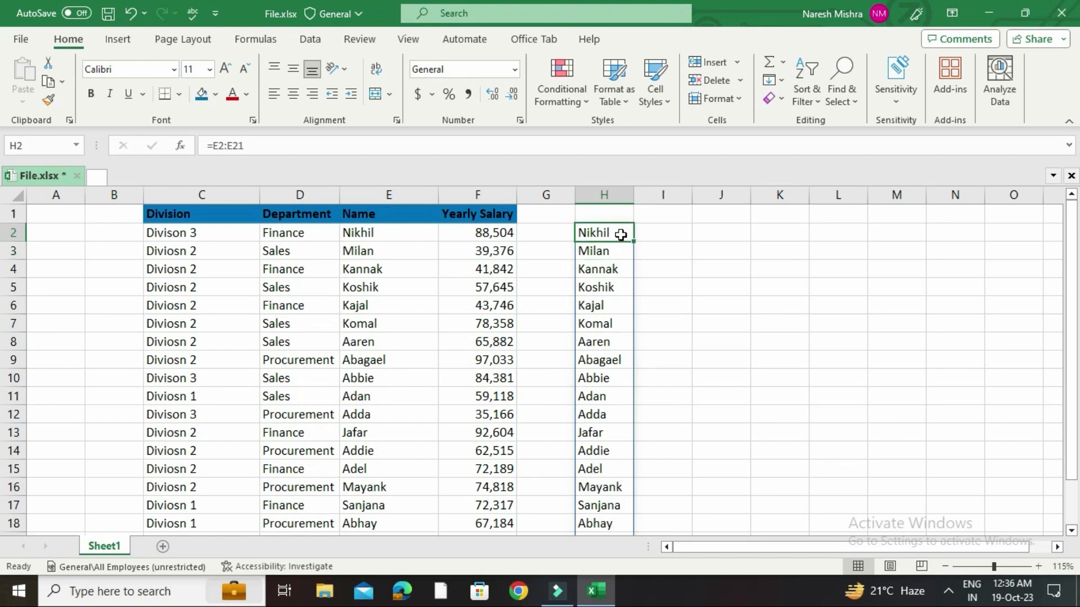
key(Delete)
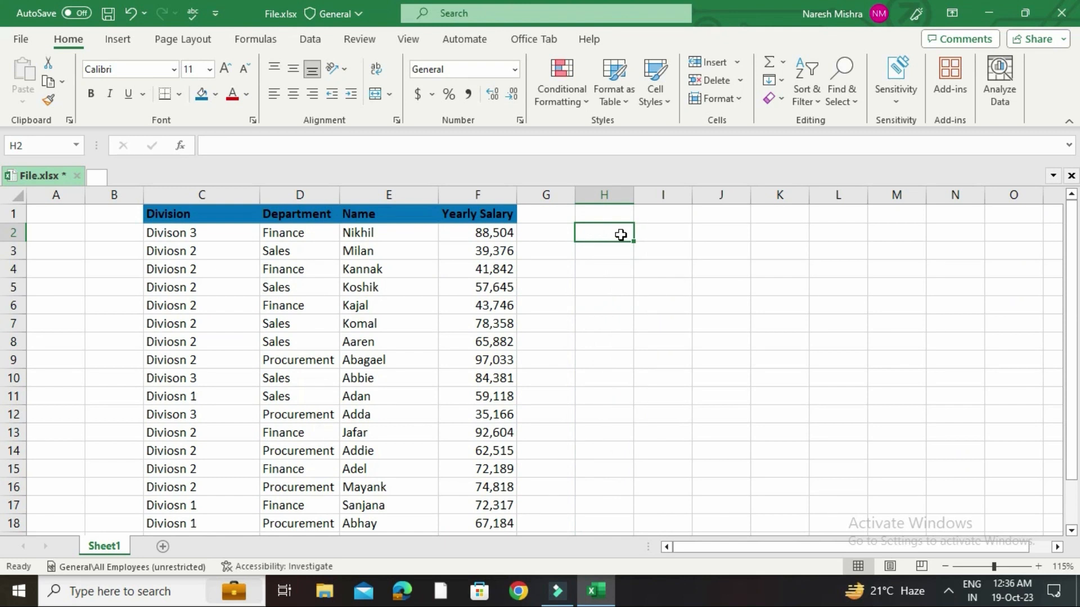
key(ctrl+z)
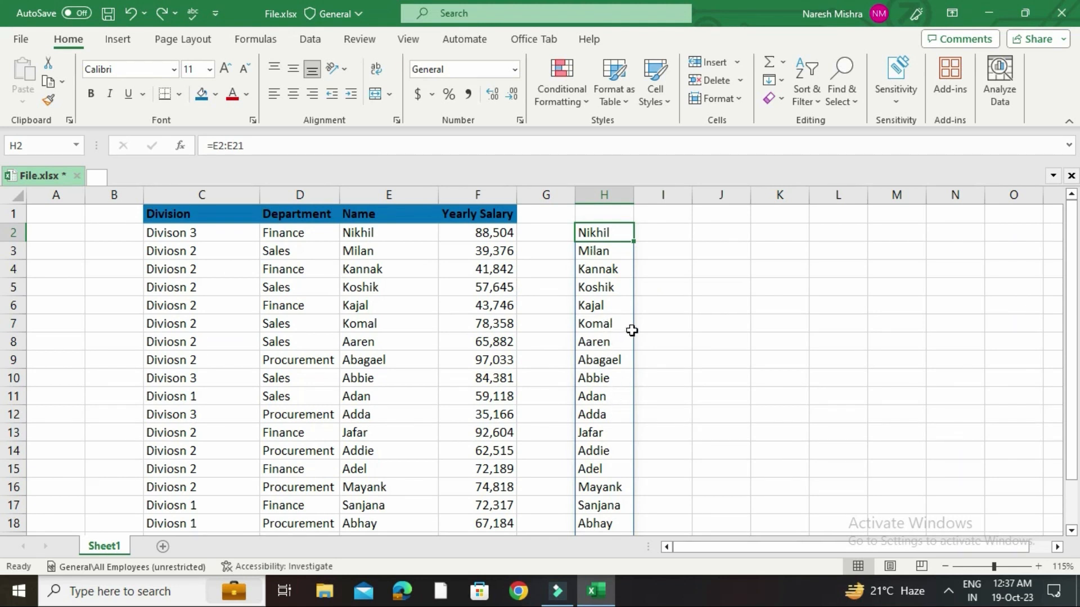
Step: Move the array formula from H2 to K2 so the whole spill range relocates
click(778, 232)
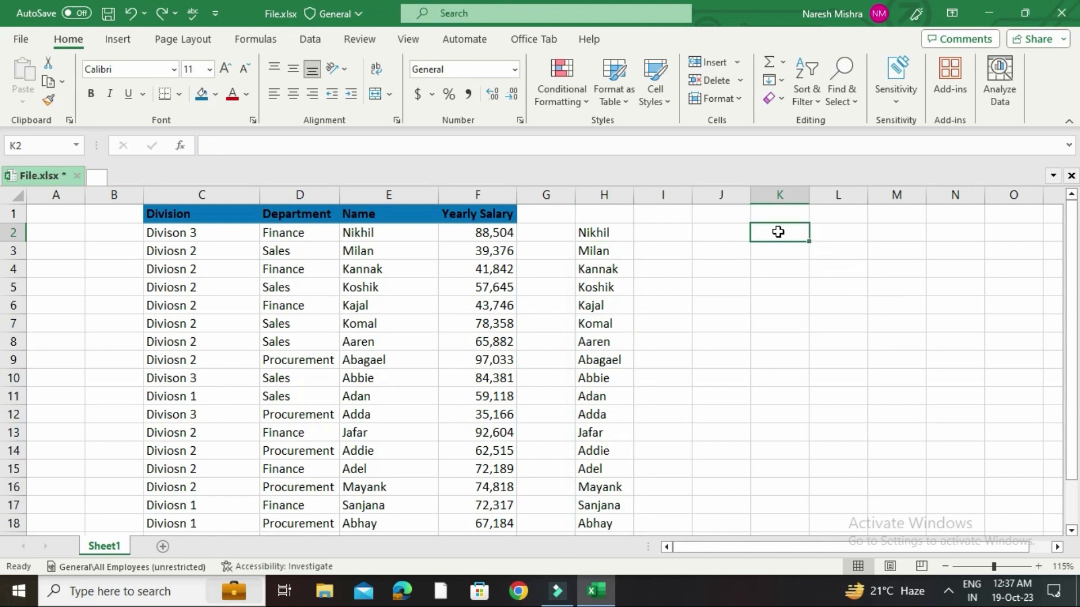
click(616, 233)
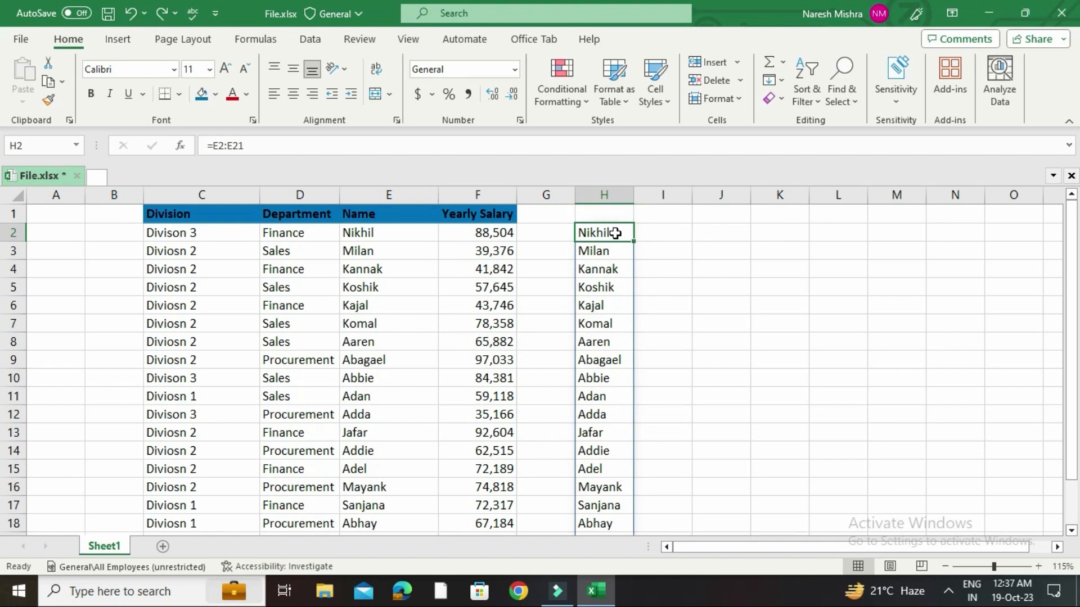
click(781, 233)
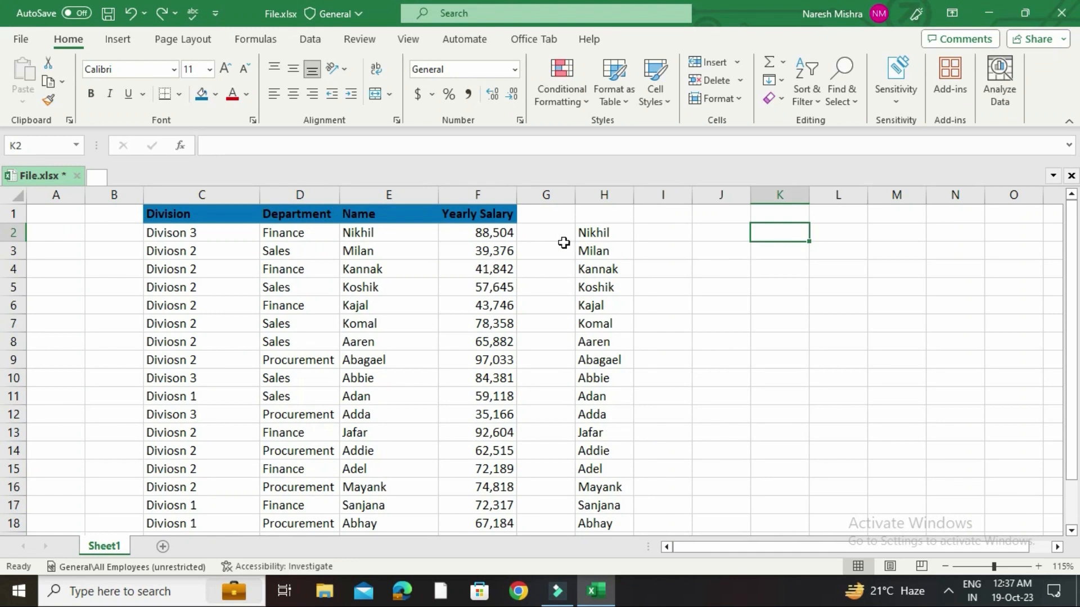
click(608, 230)
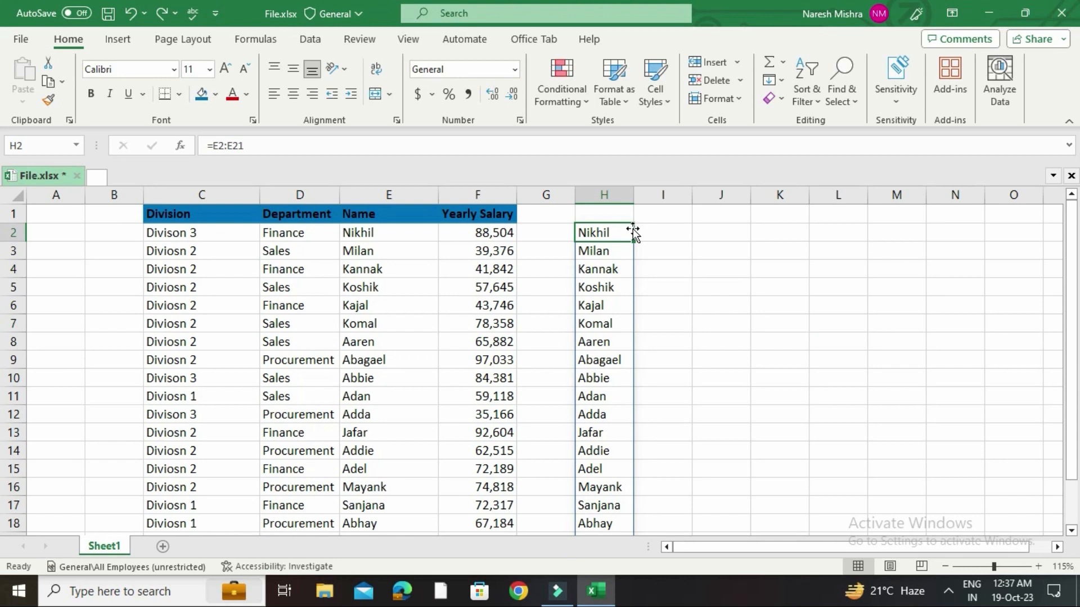
drag(632, 231, 758, 229)
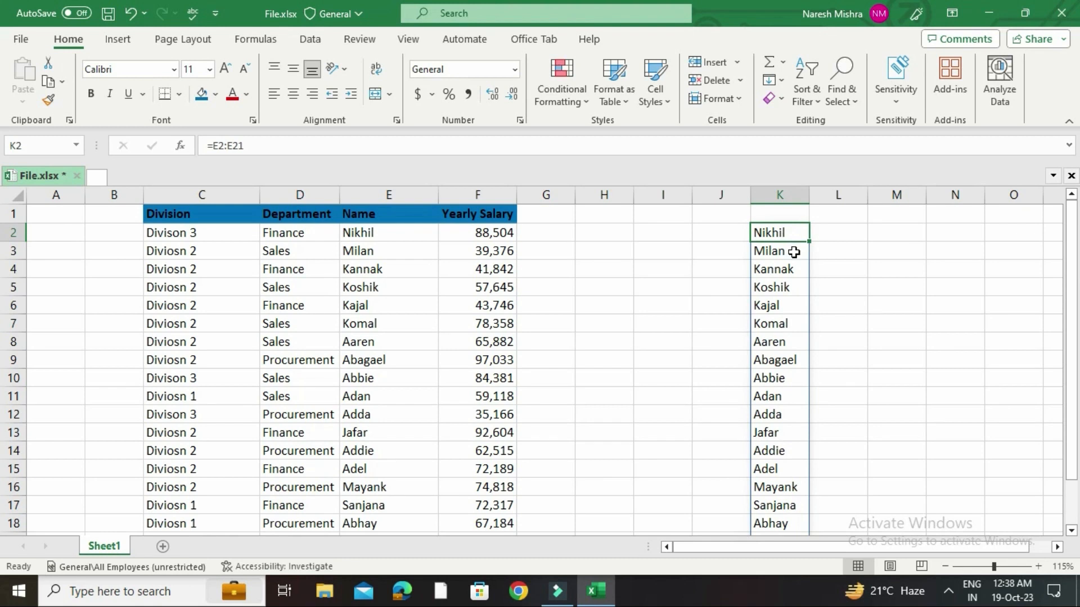
Step: Enter the spill-reference formula =K2# in cell M2
click(915, 235)
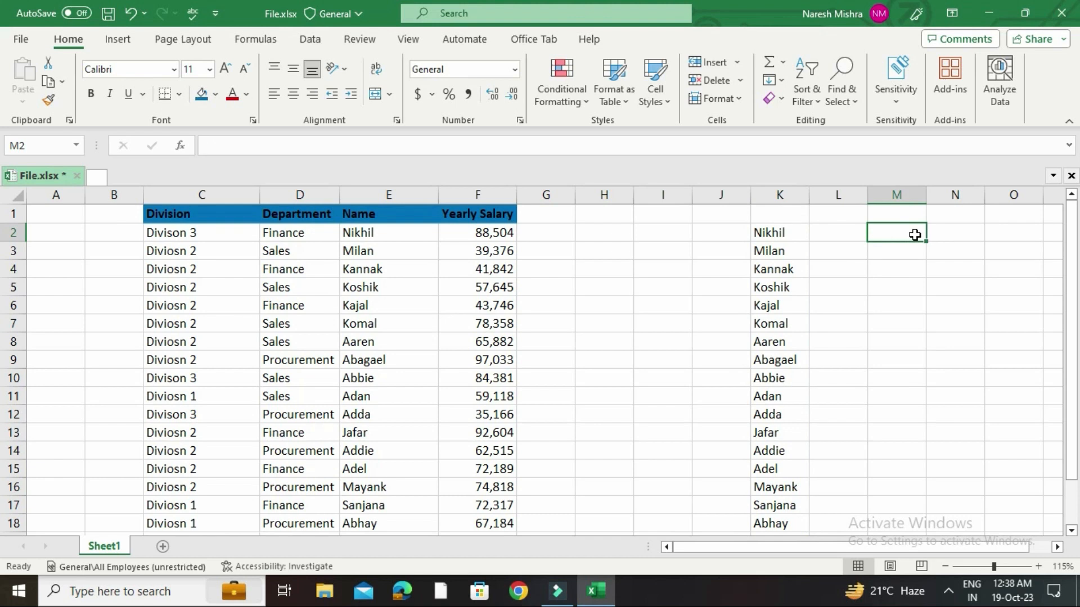
text(=)
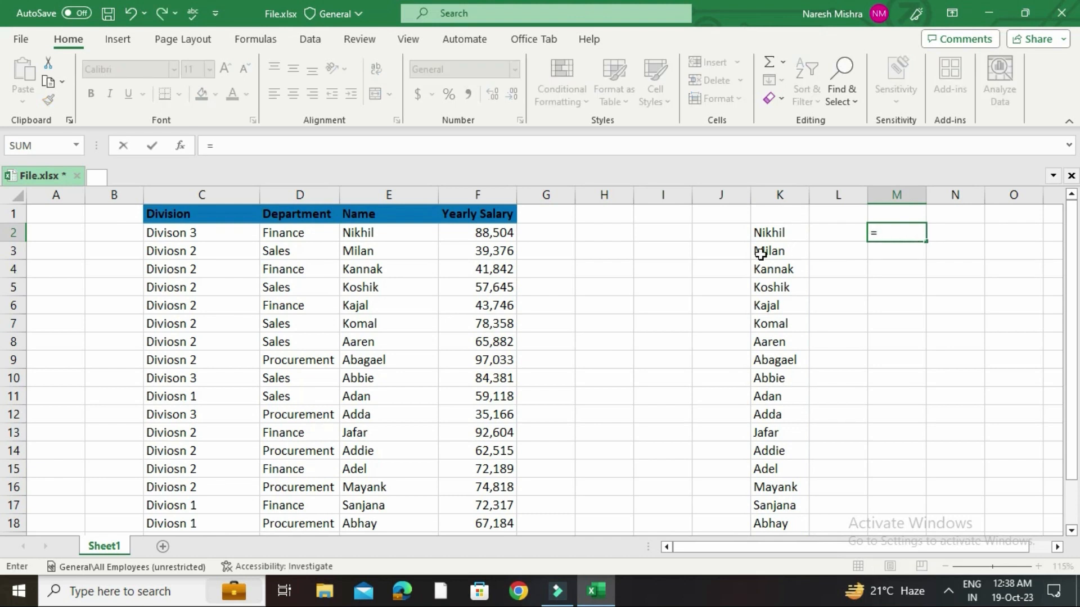
click(779, 231)
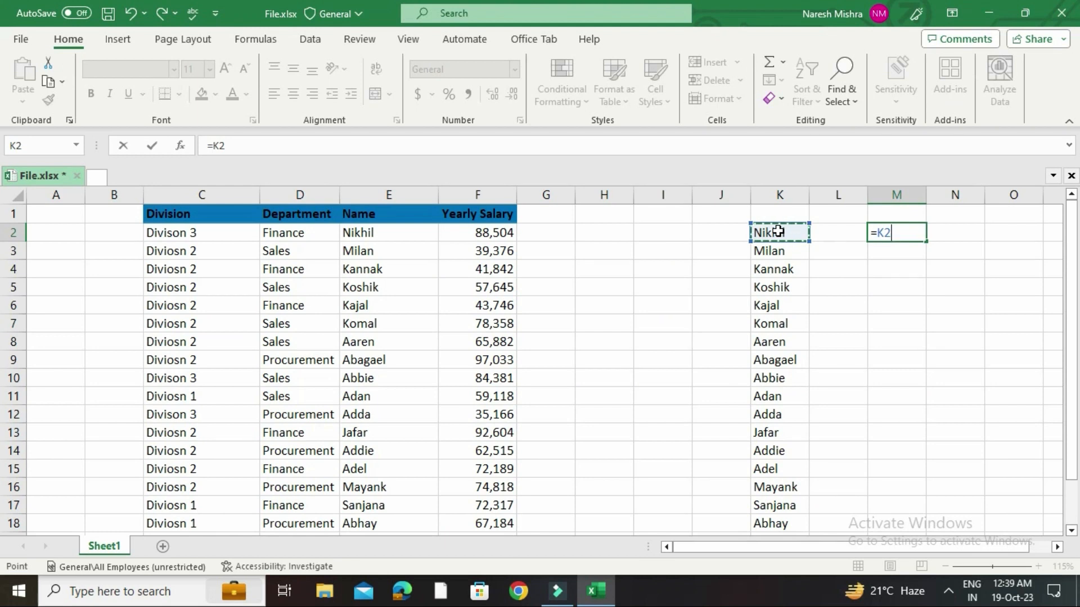
text(#)
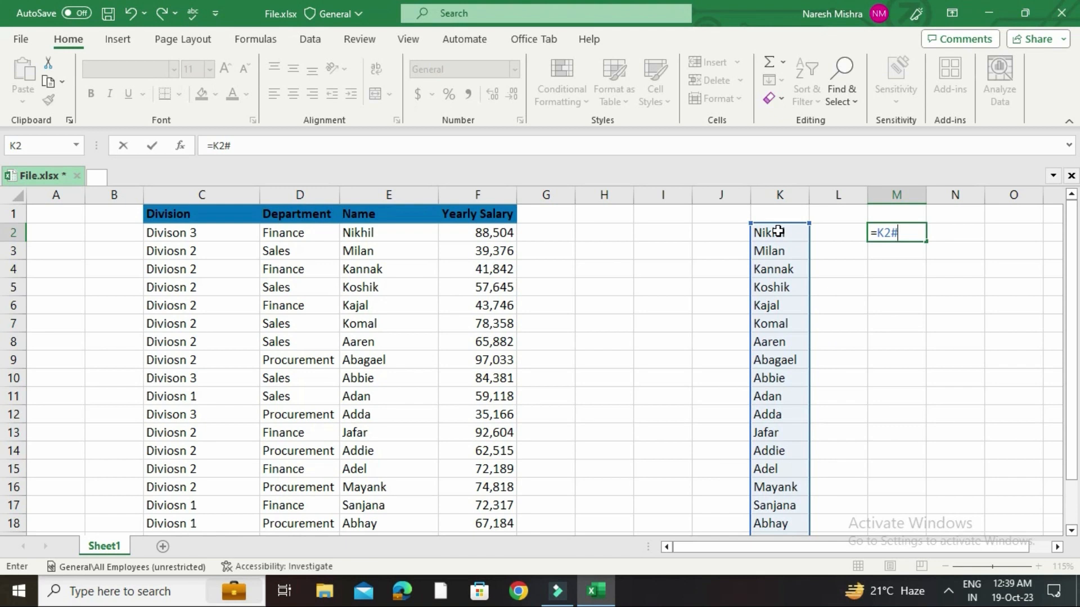
key(Return)
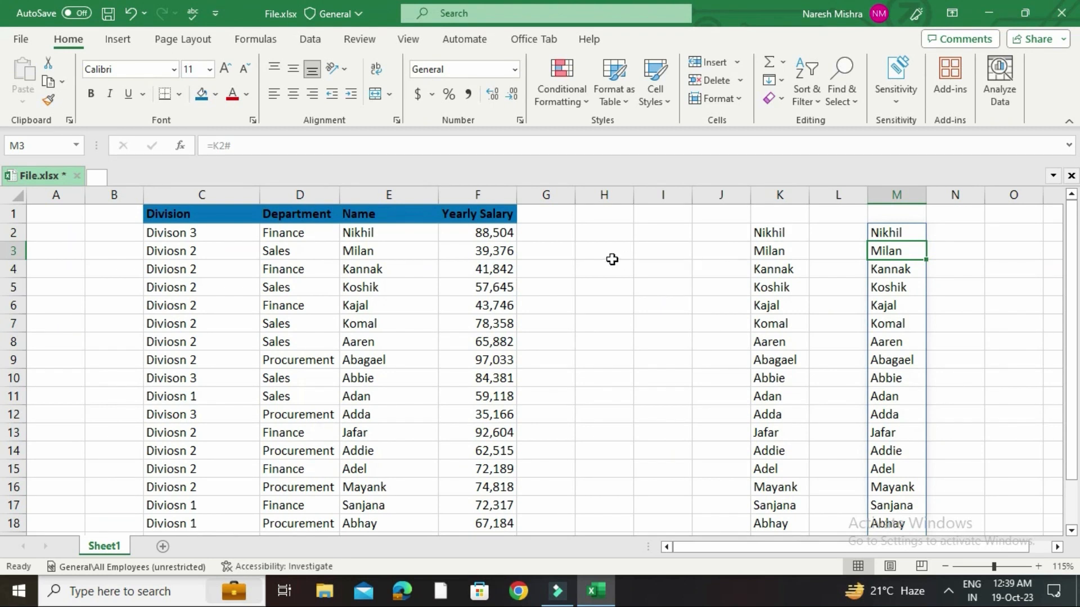
Step: Enter the text "sales" in cell H11 as an obstruction in the intended spill range
click(601, 396)
text(sle)
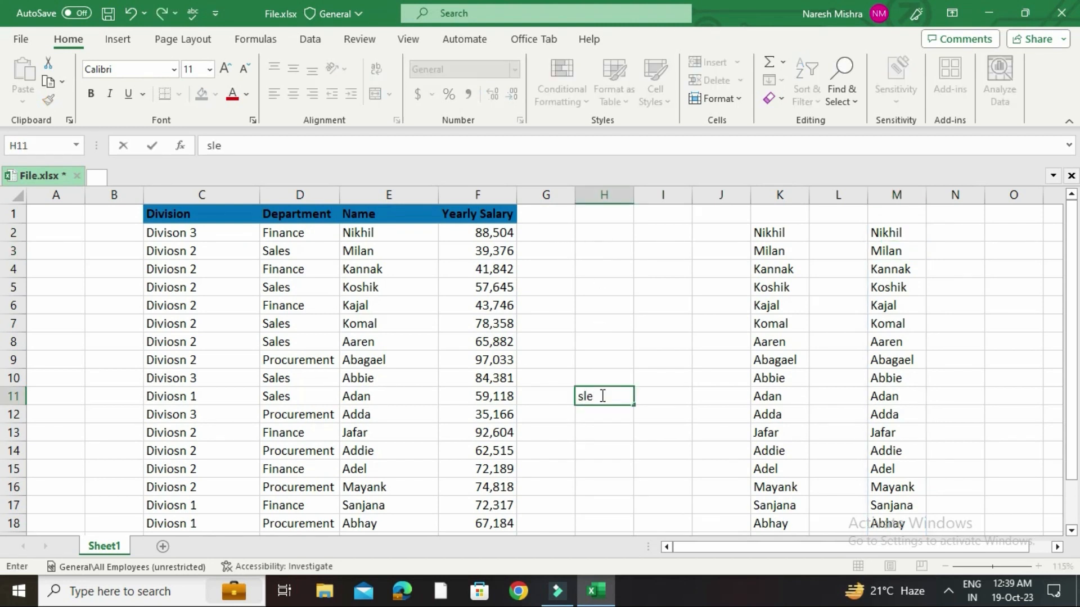
key(BackSpace)
key(BackSpace)
text(ales)
Step: Enter the array formula =E2:E21 in H2, above the "sales" entry
click(603, 233)
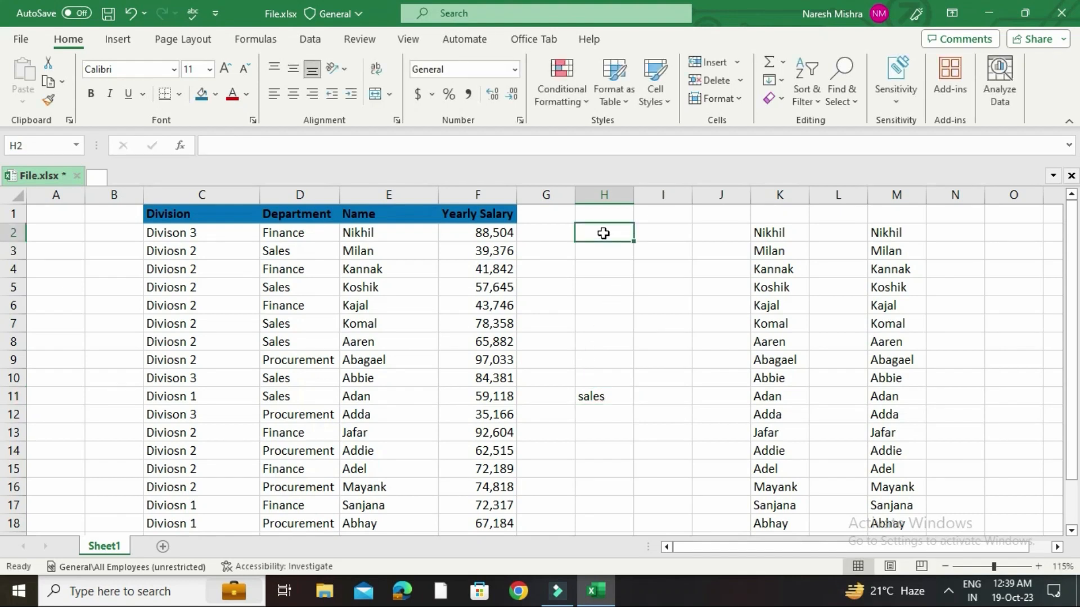
text(=)
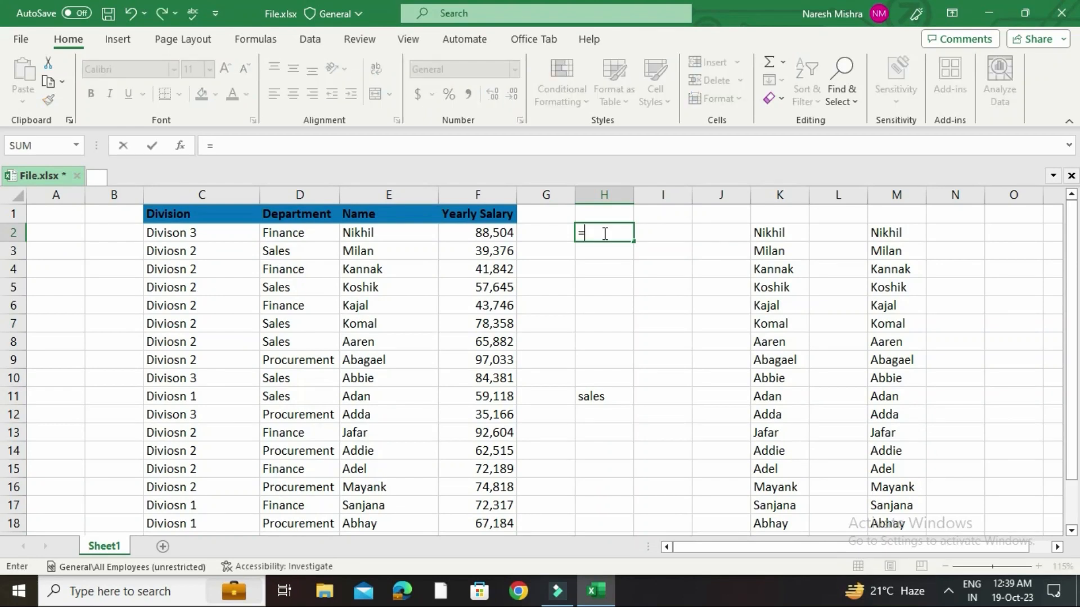
drag(362, 231, 356, 518)
drag(1074, 429, 1073, 384)
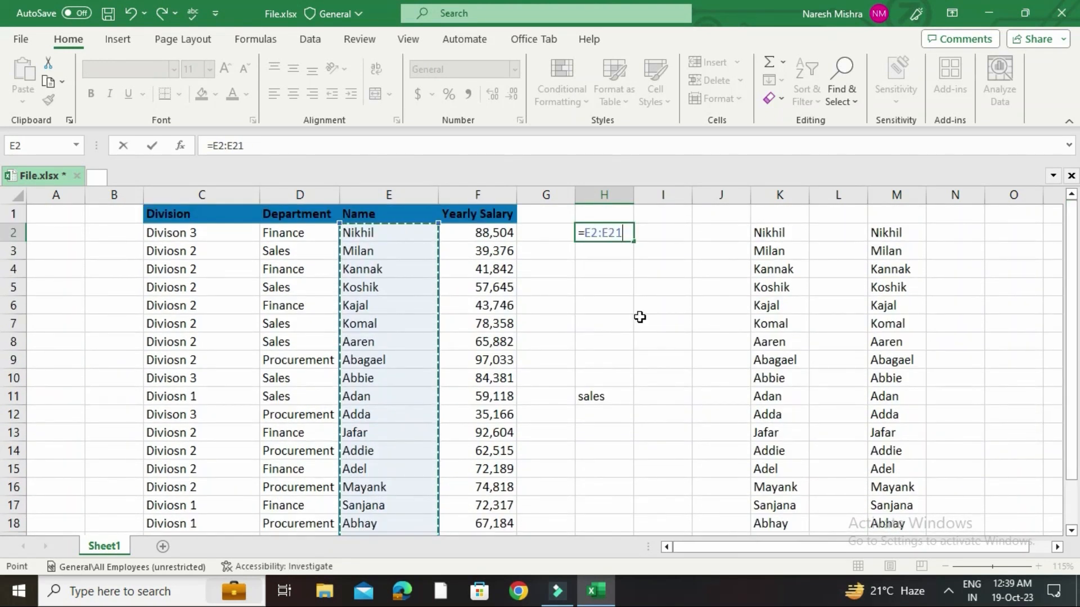
key(Return)
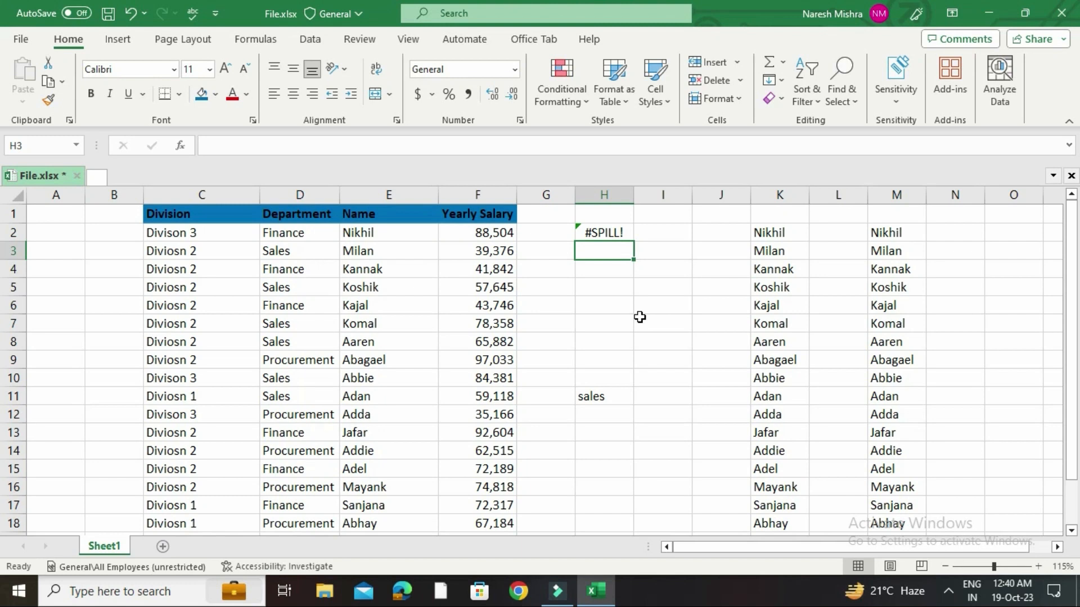
Step: Remove the "sales" entry from H11 and clear all the spilled arrays in columns H through M
click(588, 400)
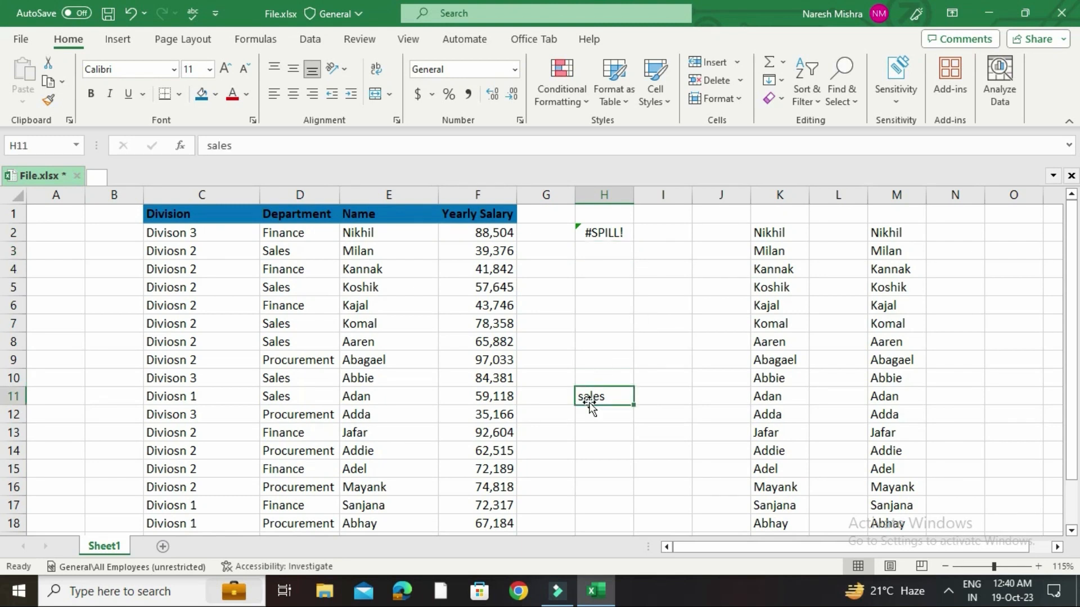
key(Delete)
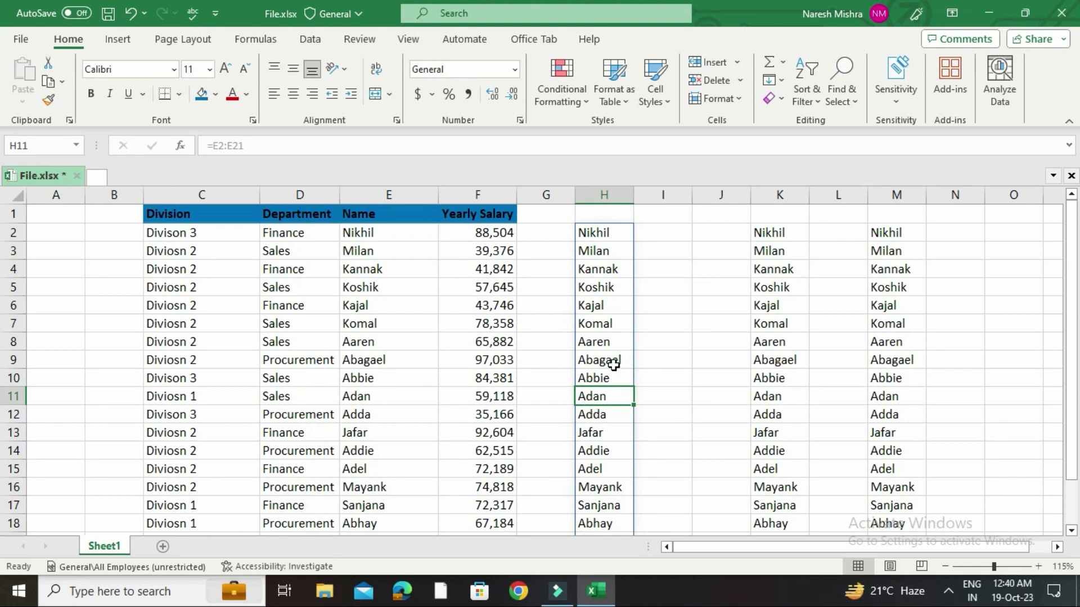
drag(604, 232, 892, 537)
key(Delete)
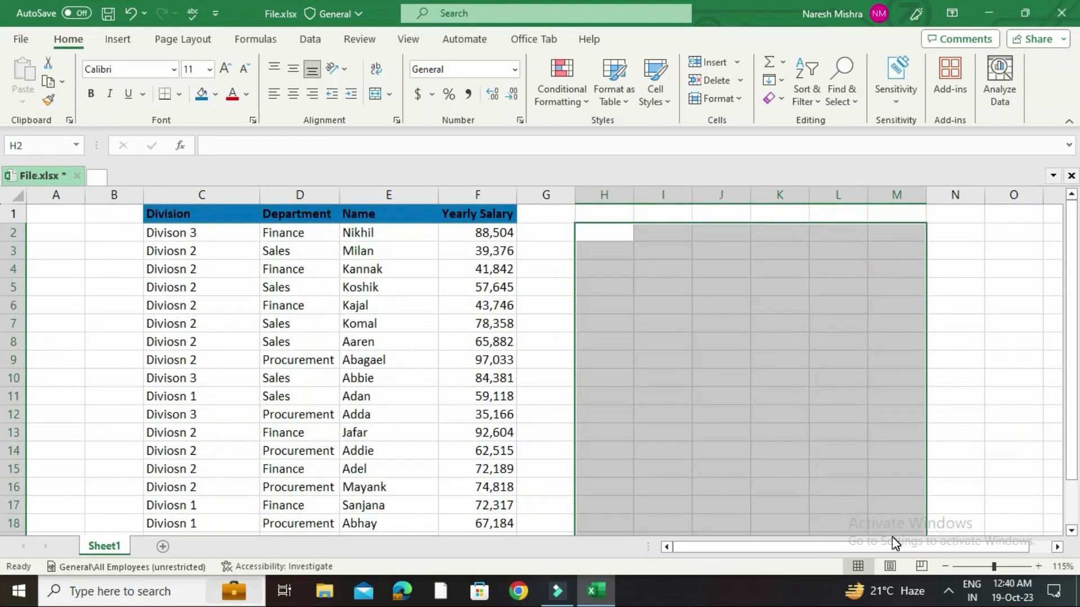
Step: Convert the data range C1:F21 into a table with headers
click(345, 416)
key(ctrl+t)
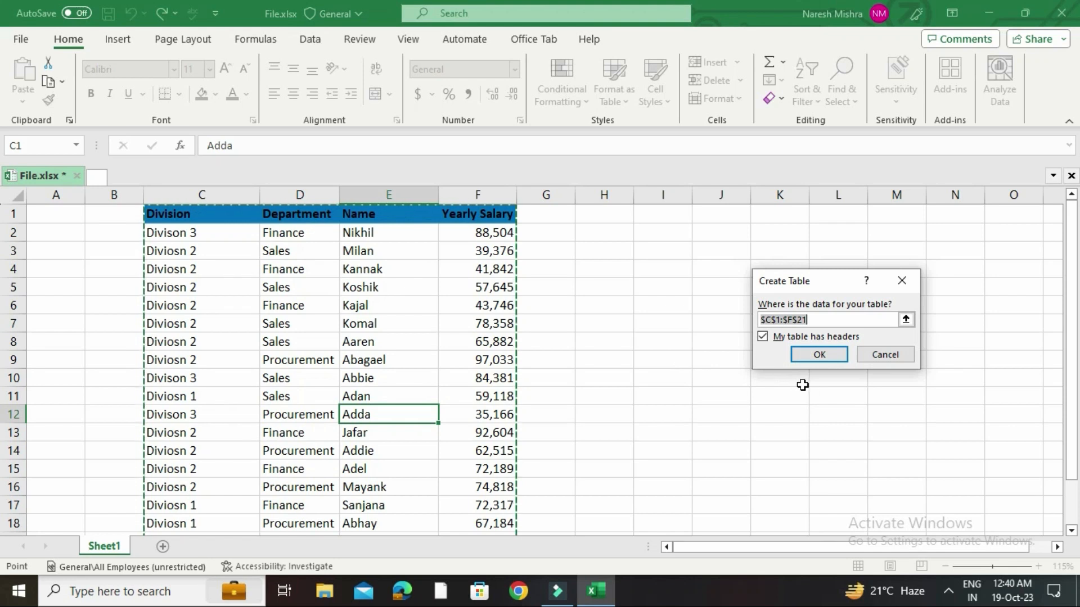
click(822, 355)
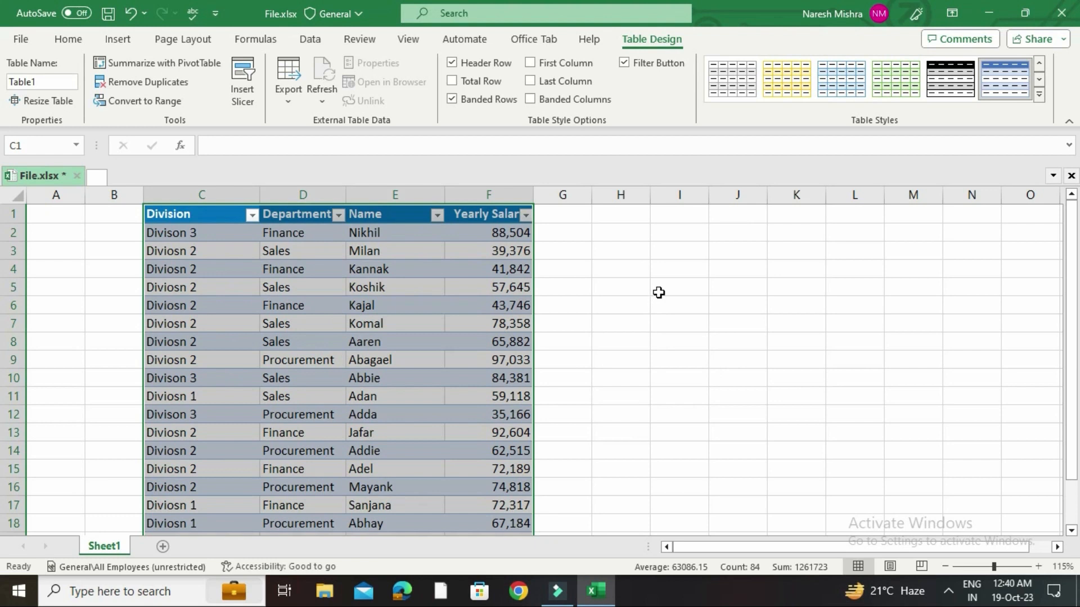
Step: Enter a formula in H2 that references the table's whole Name column, =Table1[Name]
click(613, 229)
text(=)
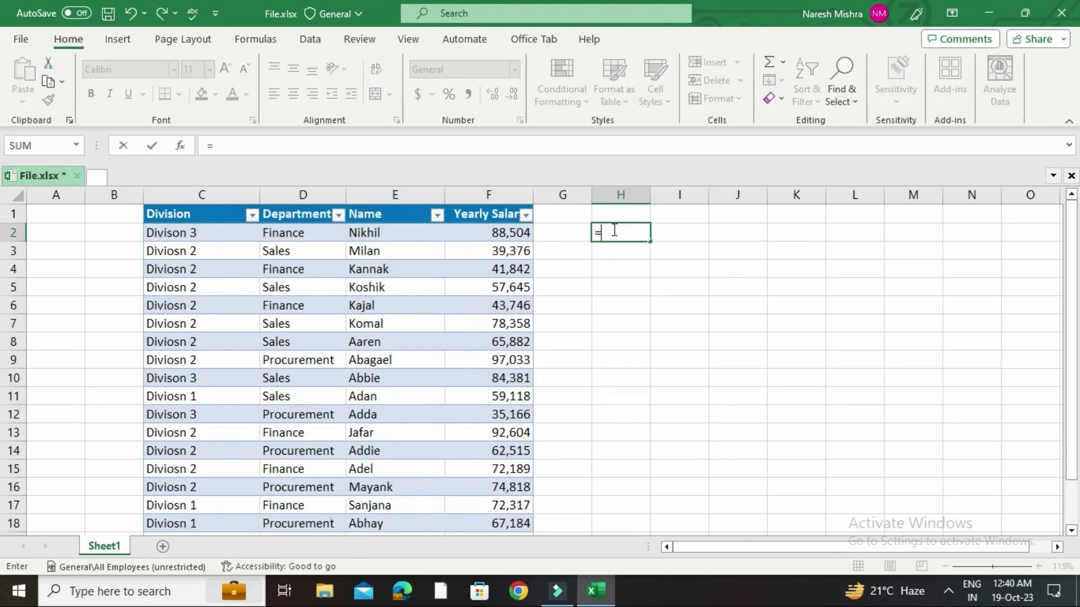
click(368, 201)
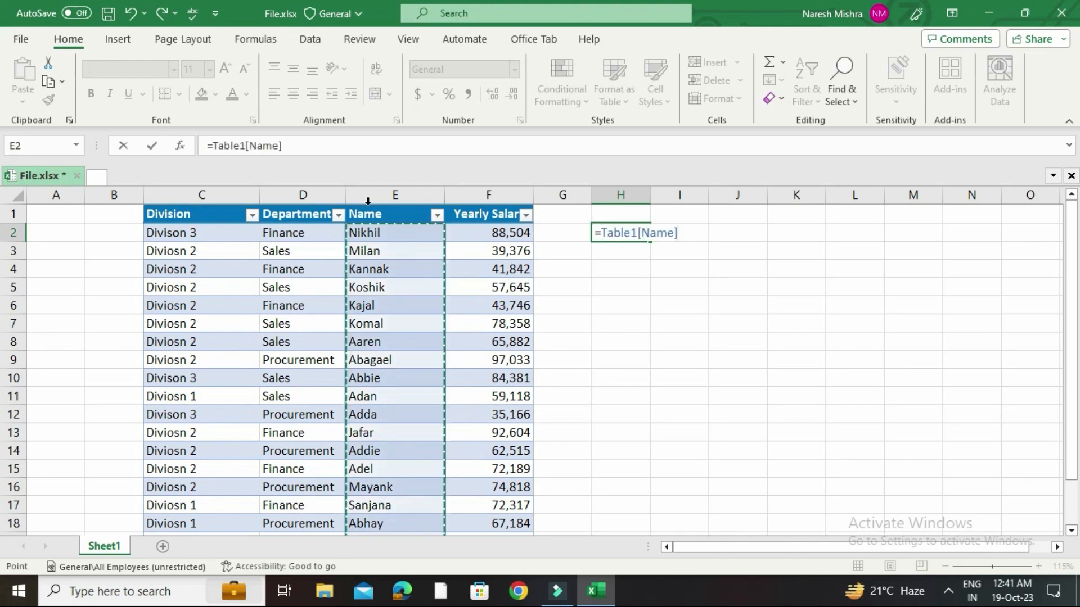
key(Return)
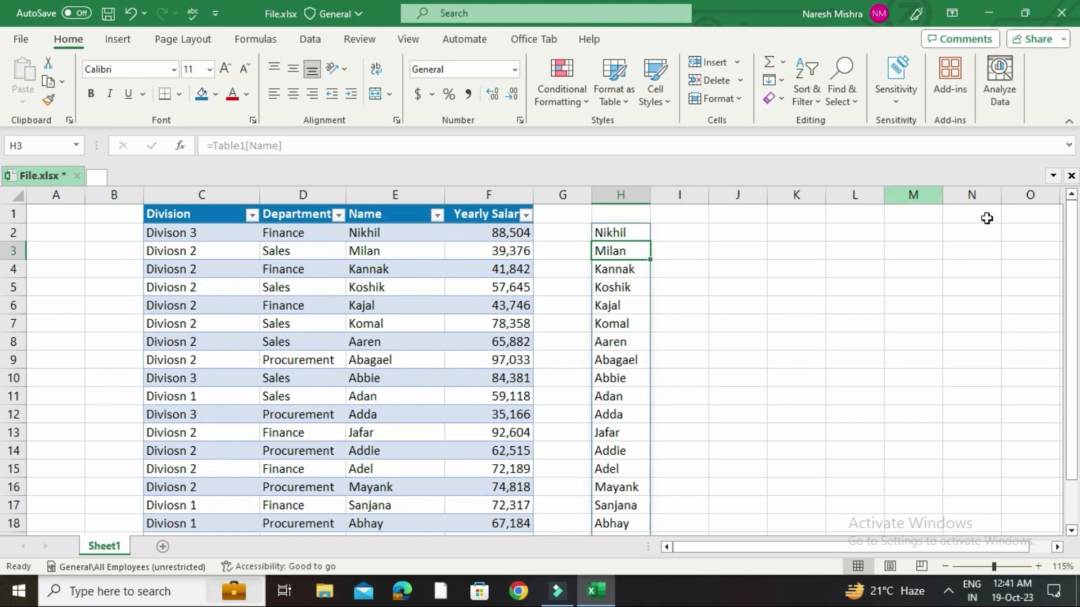
Step: Add a new person's name in E22 directly below the table and check the matching cell H22 in the spilled list
drag(1075, 257, 1075, 271)
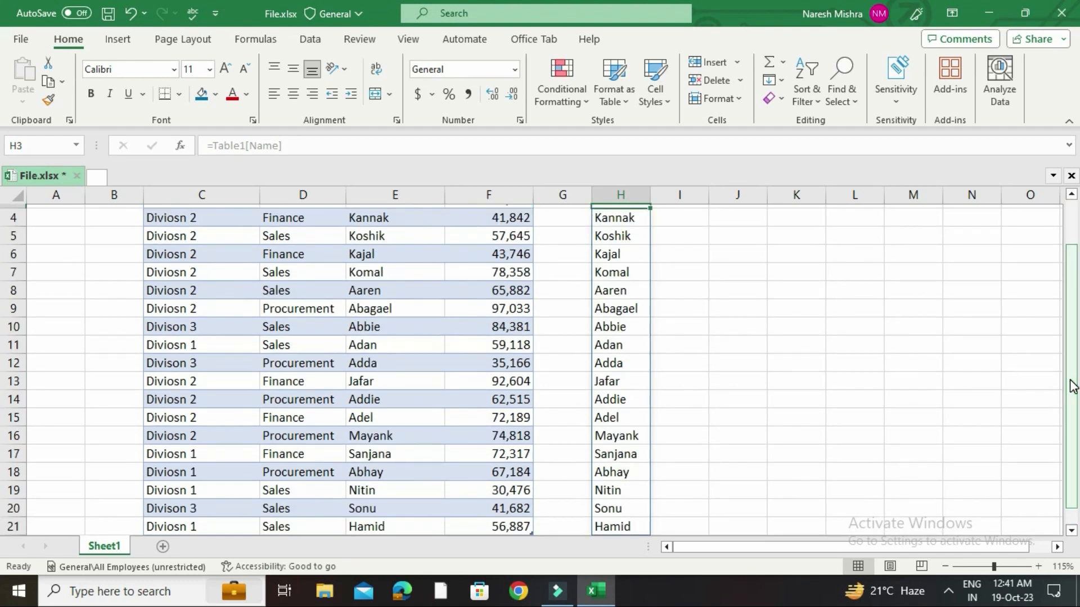
click(680, 526)
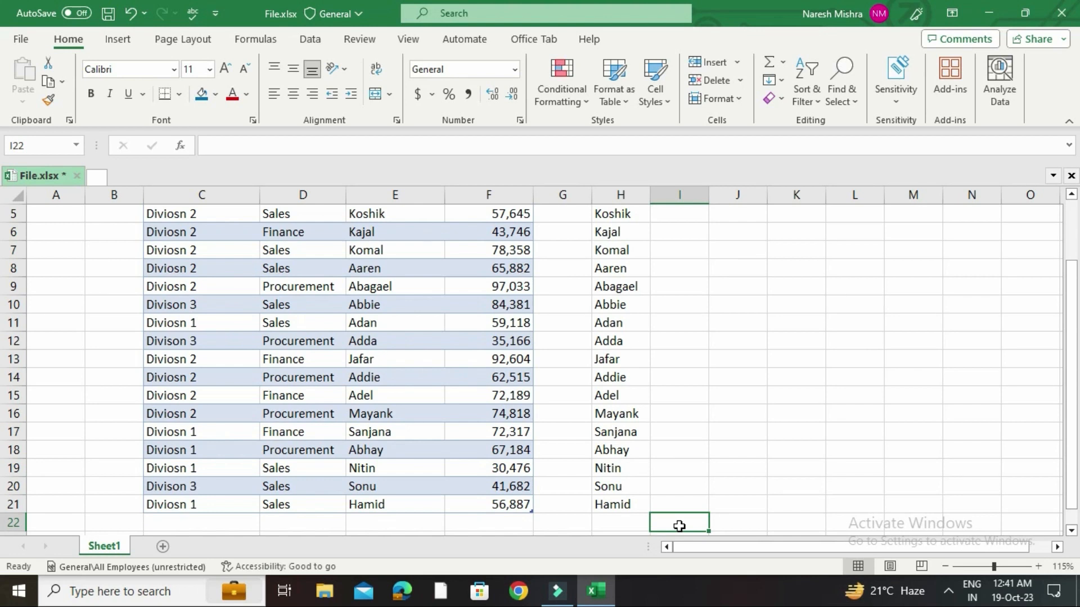
click(363, 523)
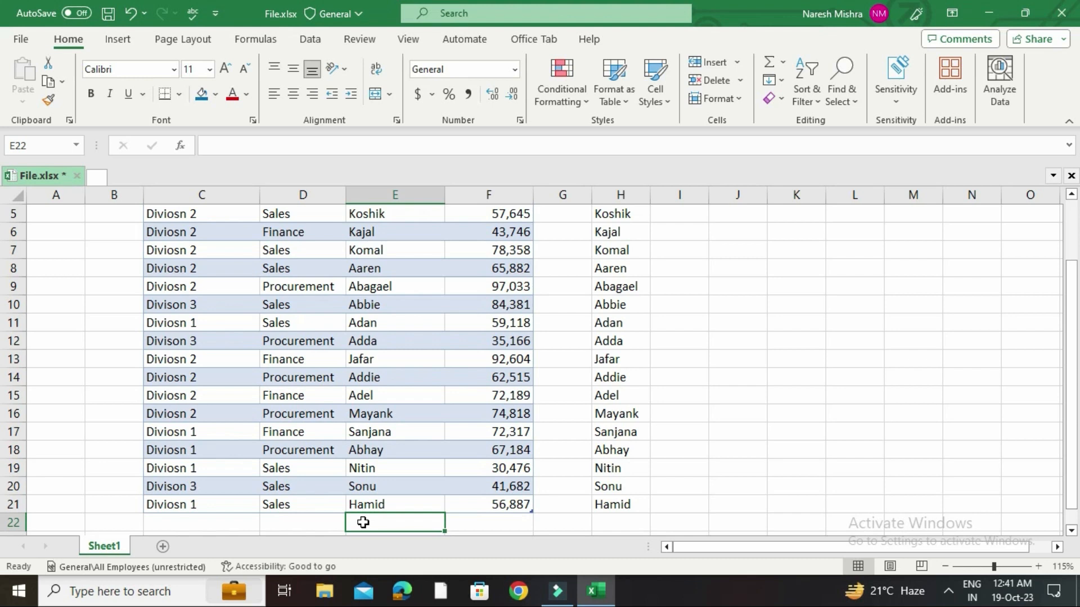
text(Malik)
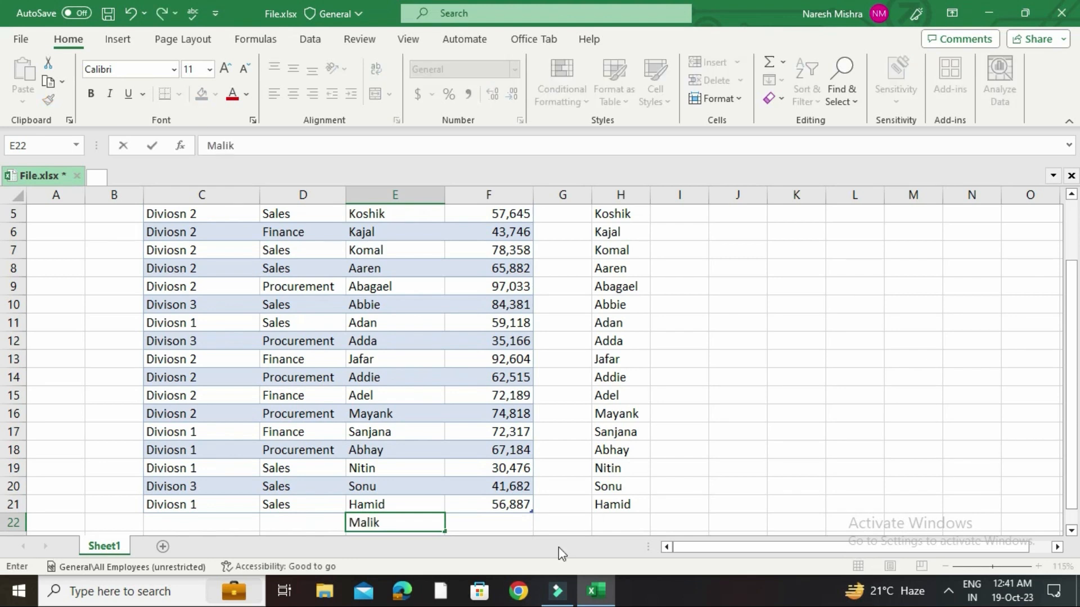
click(511, 525)
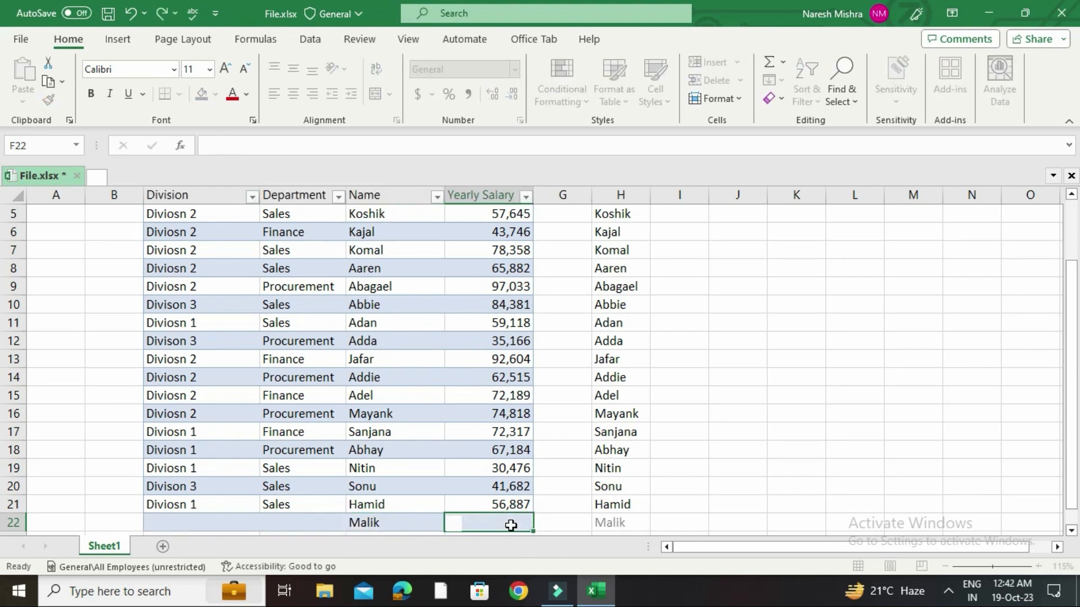
click(606, 526)
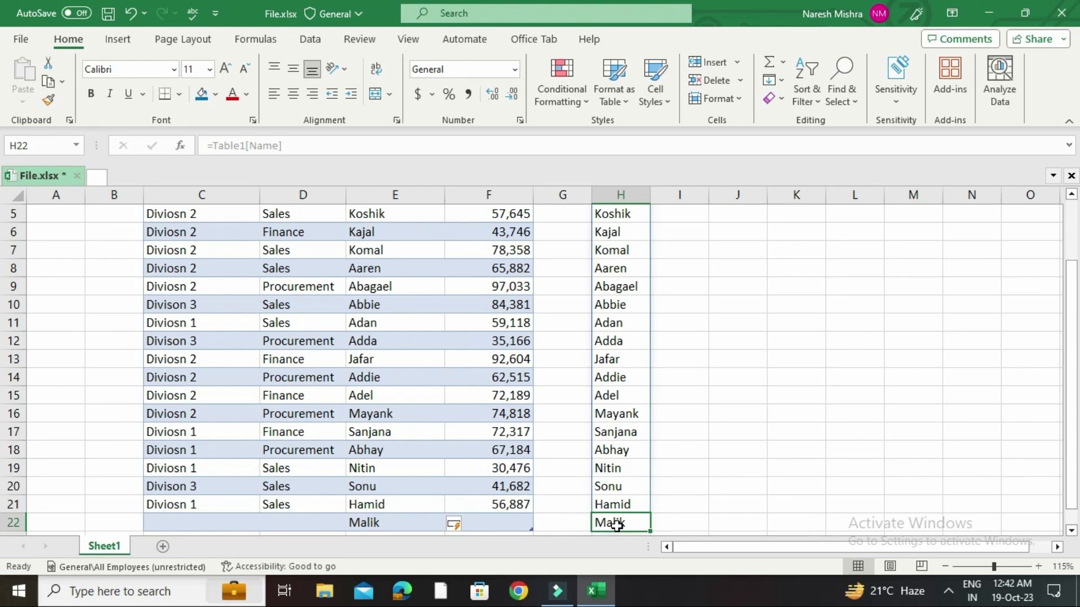
Step: Delete the newly added table row 22
click(358, 522)
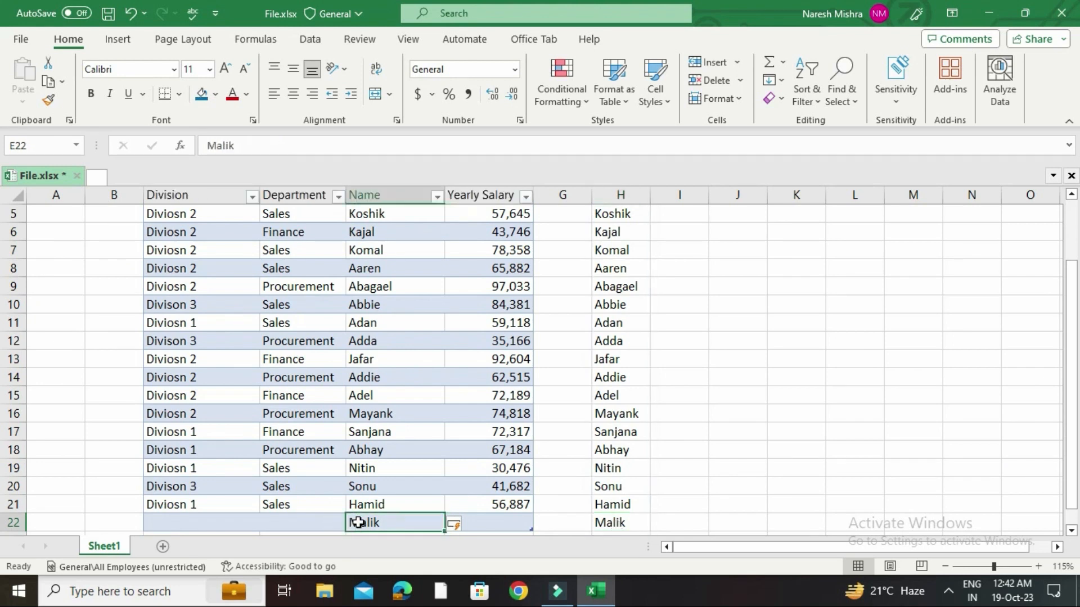
right_click(358, 522)
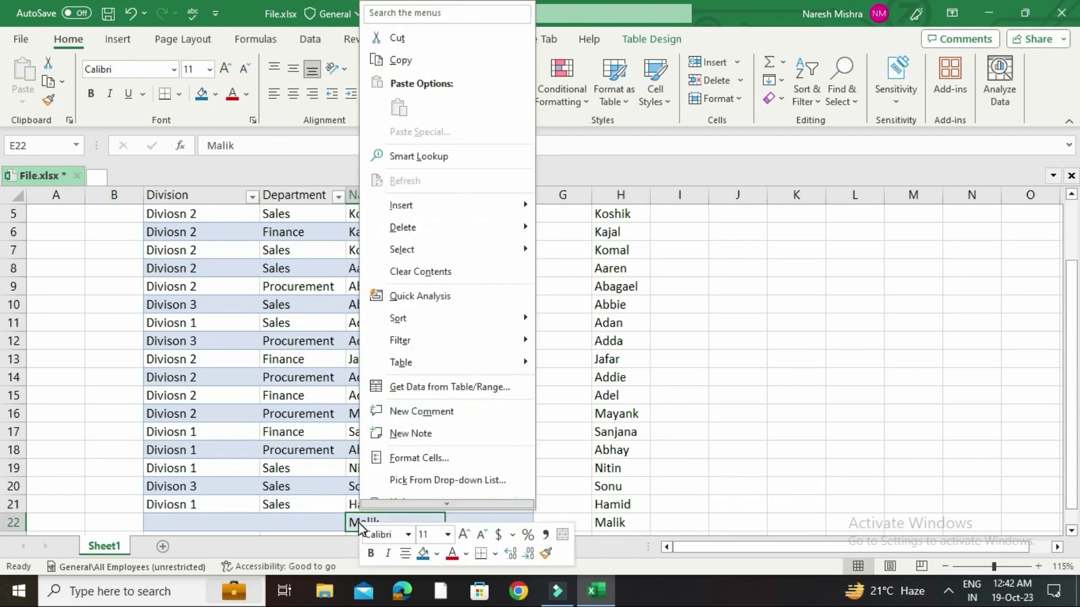
mouse_move(410, 231)
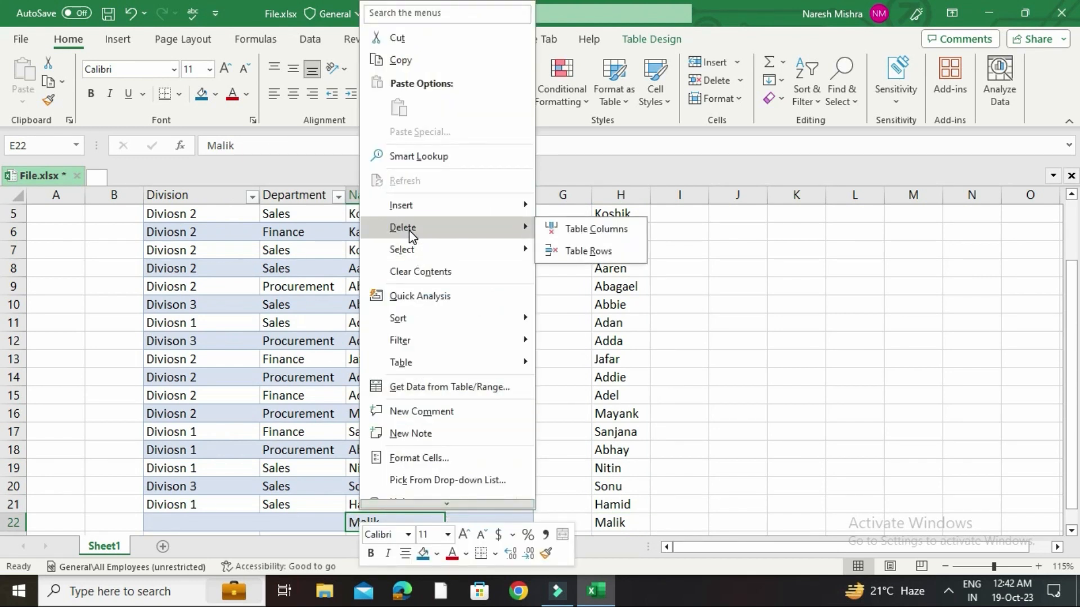
click(599, 251)
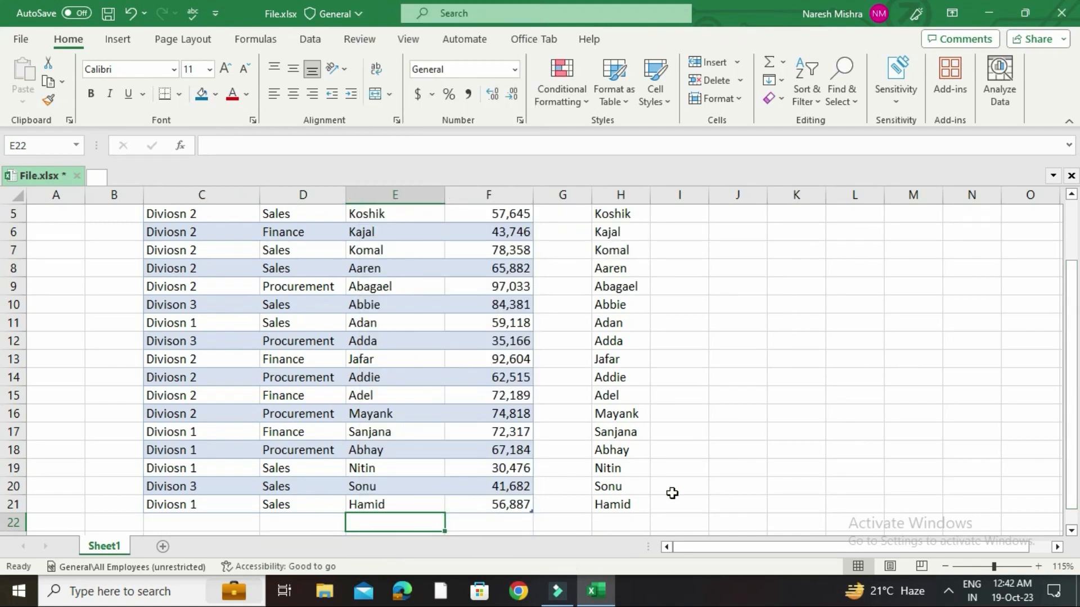
Step: Clear the =Table1[Name] formula from H2
drag(1076, 365, 1077, 293)
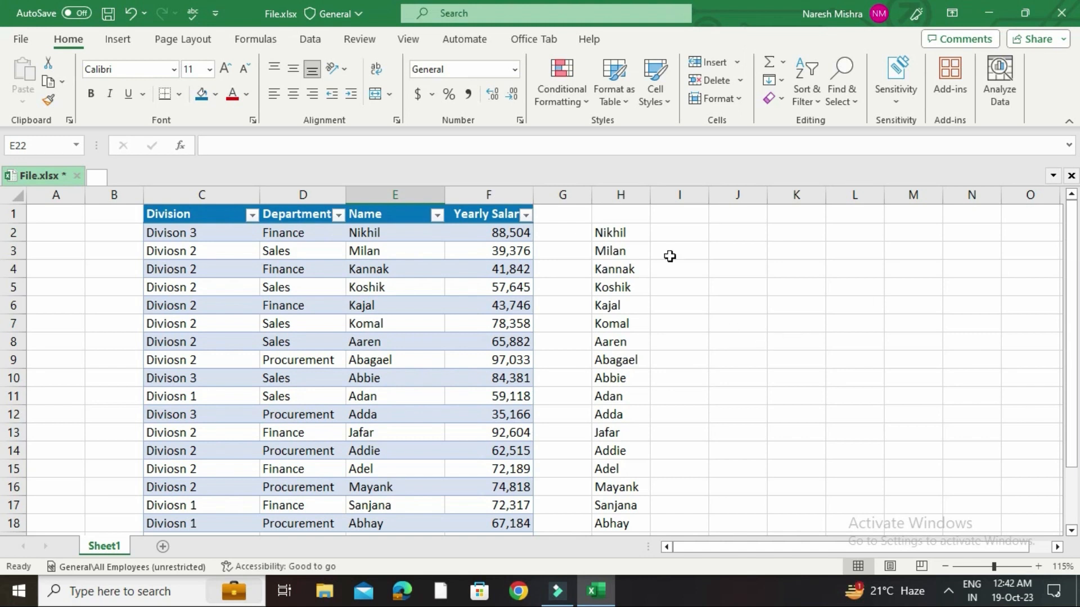
click(615, 234)
key(Delete)
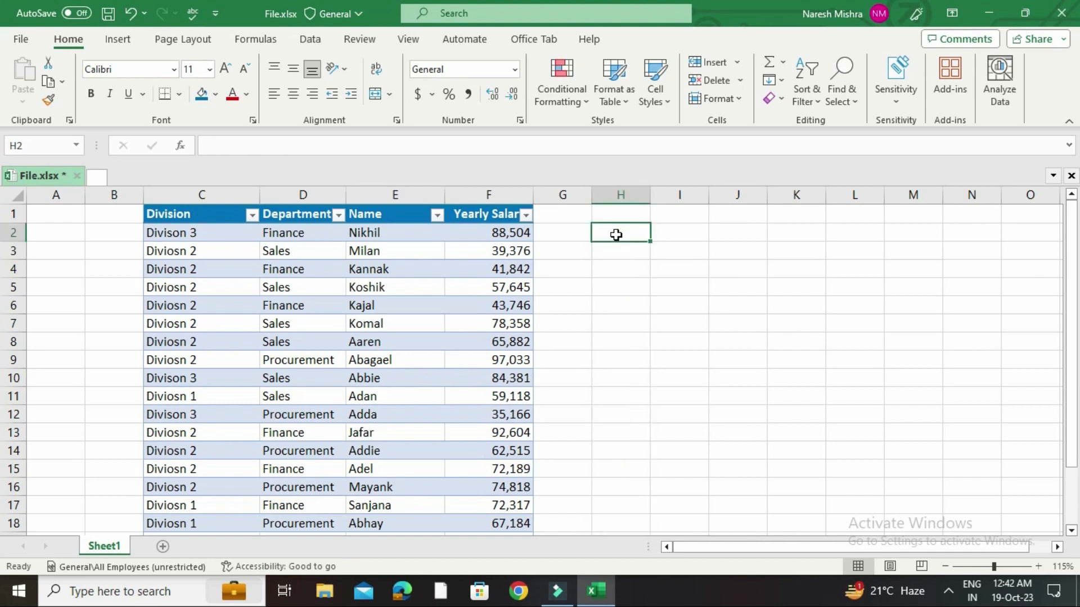
Step: Enter the formula =[Name] in G2, directly adjacent to the table, referencing the whole Name column
click(554, 231)
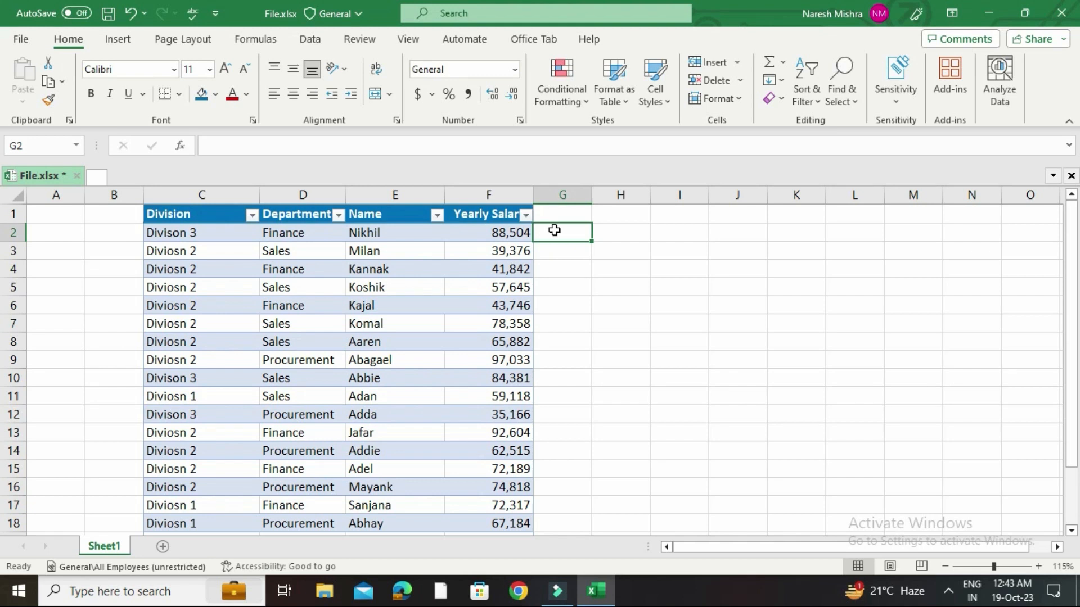
text(=)
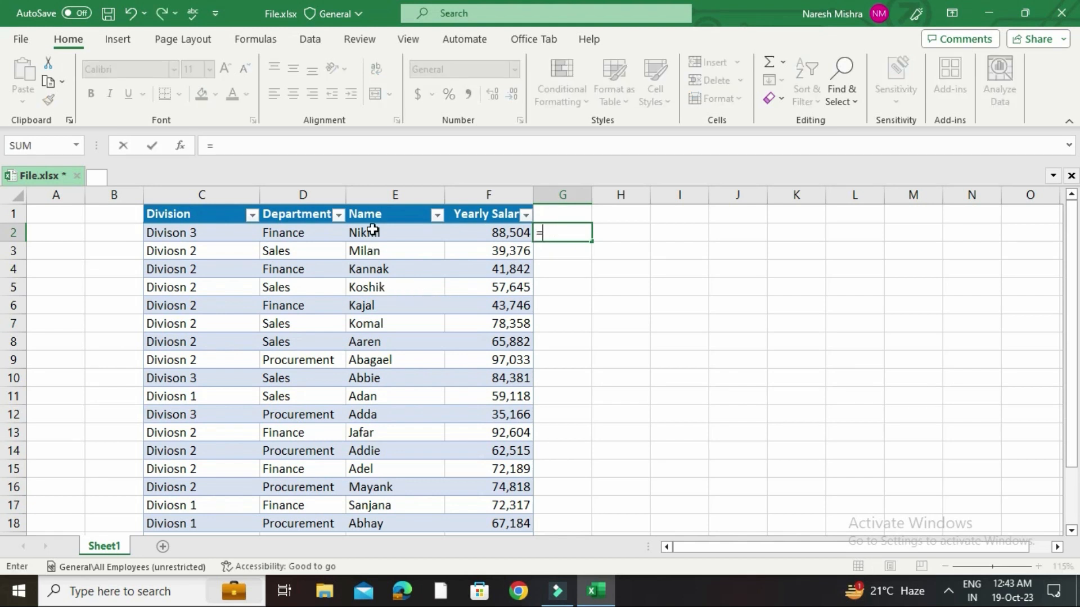
click(368, 204)
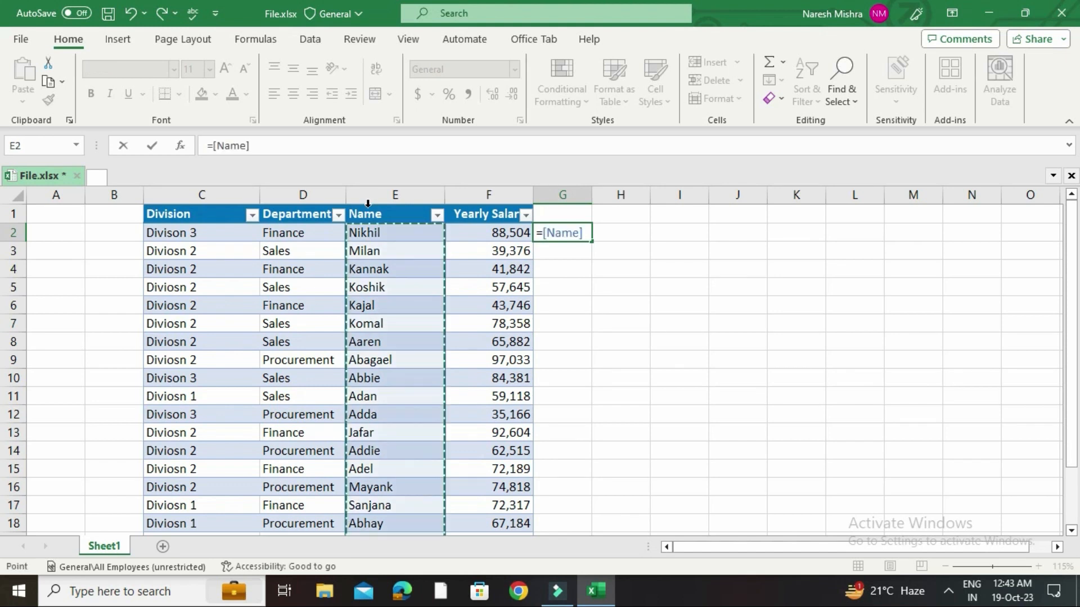
key(Return)
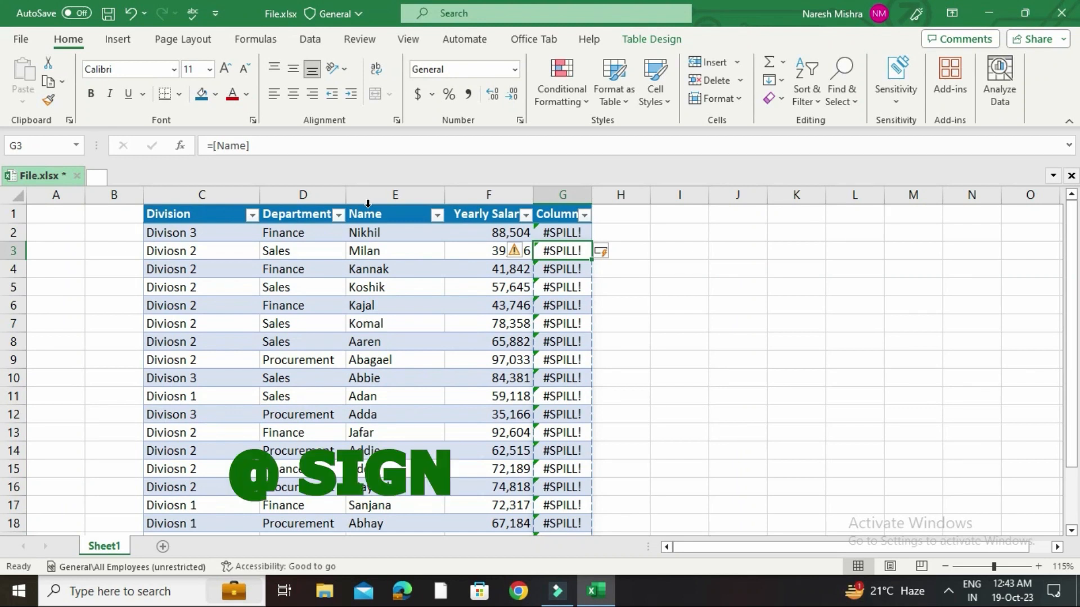
Step: Add the @ operator before [Name] in the G3 formula so each row references only its own name
click(213, 147)
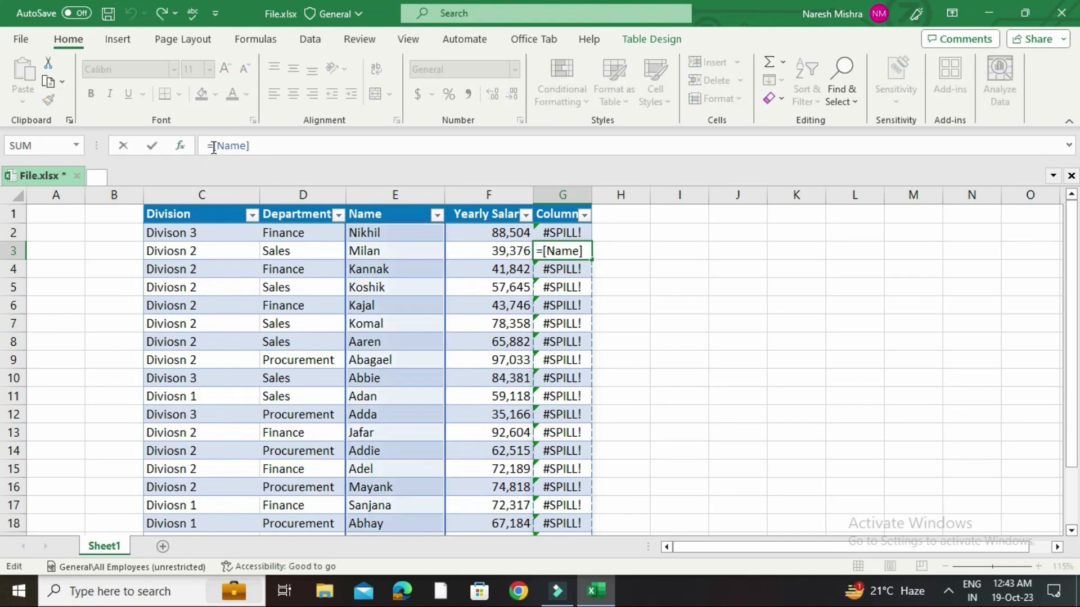
text(@)
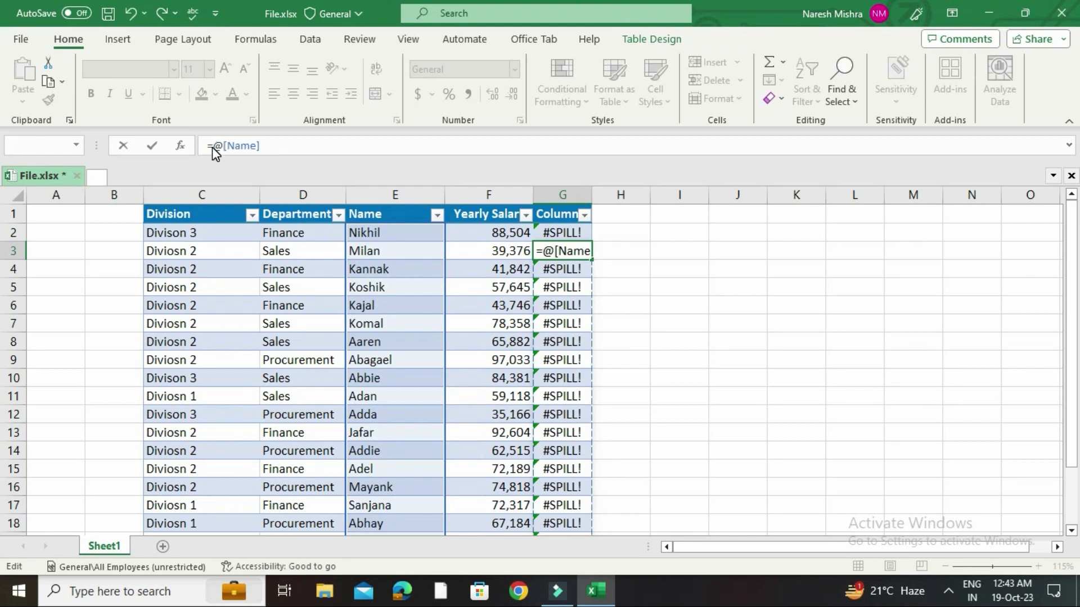
key(Return)
click(513, 364)
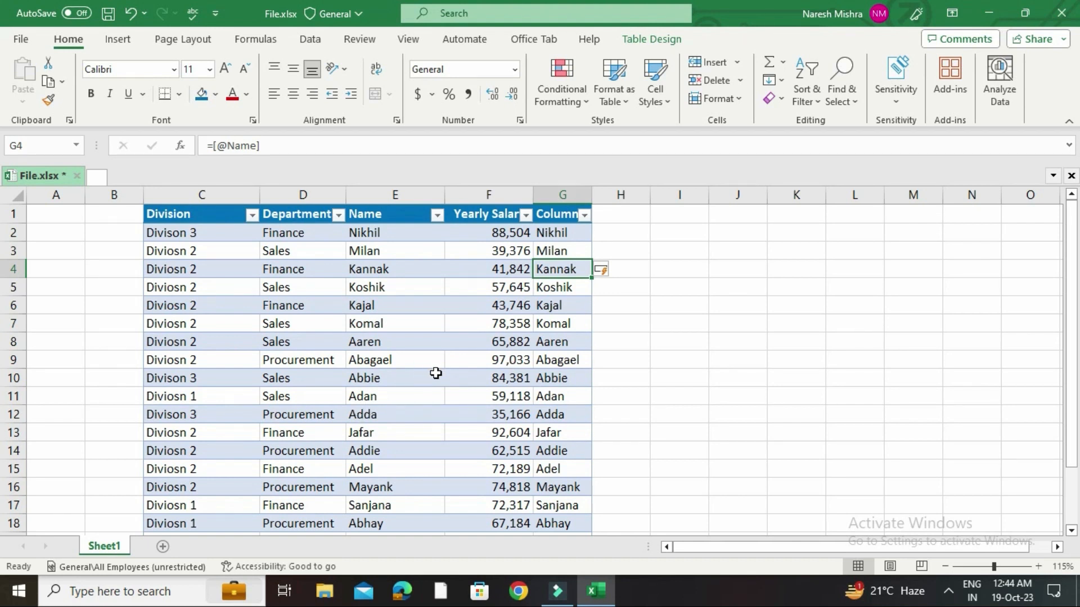
Step: Convert the table back to a normal range and remove the added Column1 data from column G
click(648, 41)
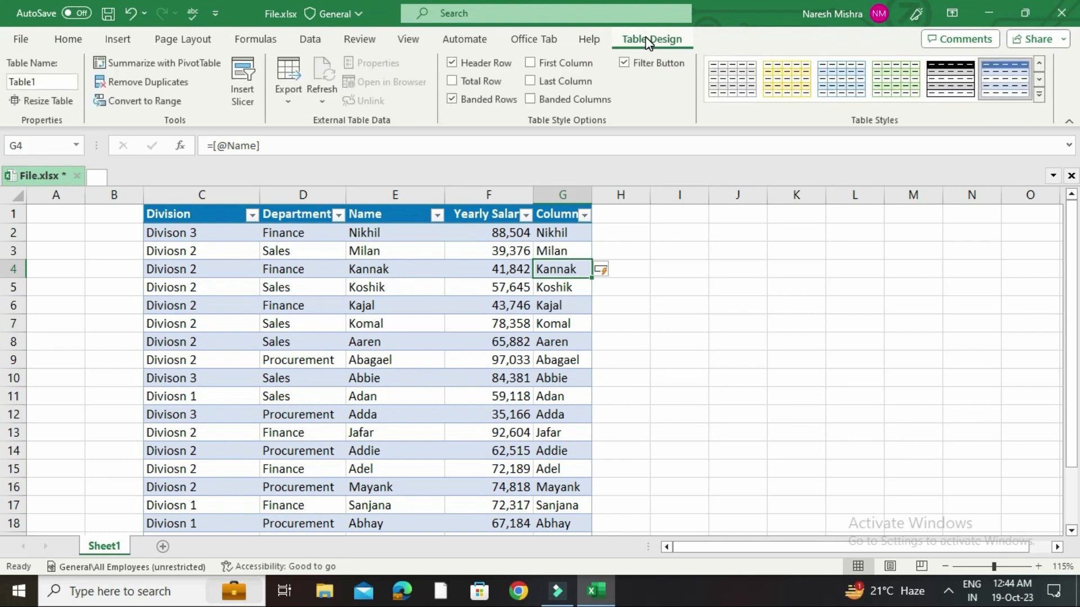
click(160, 102)
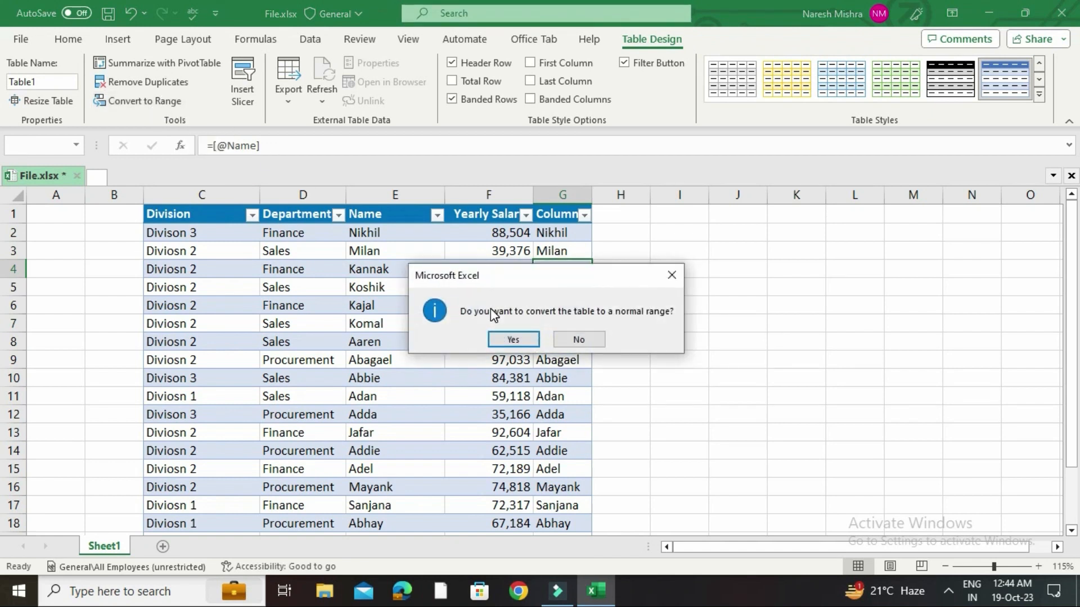
click(513, 339)
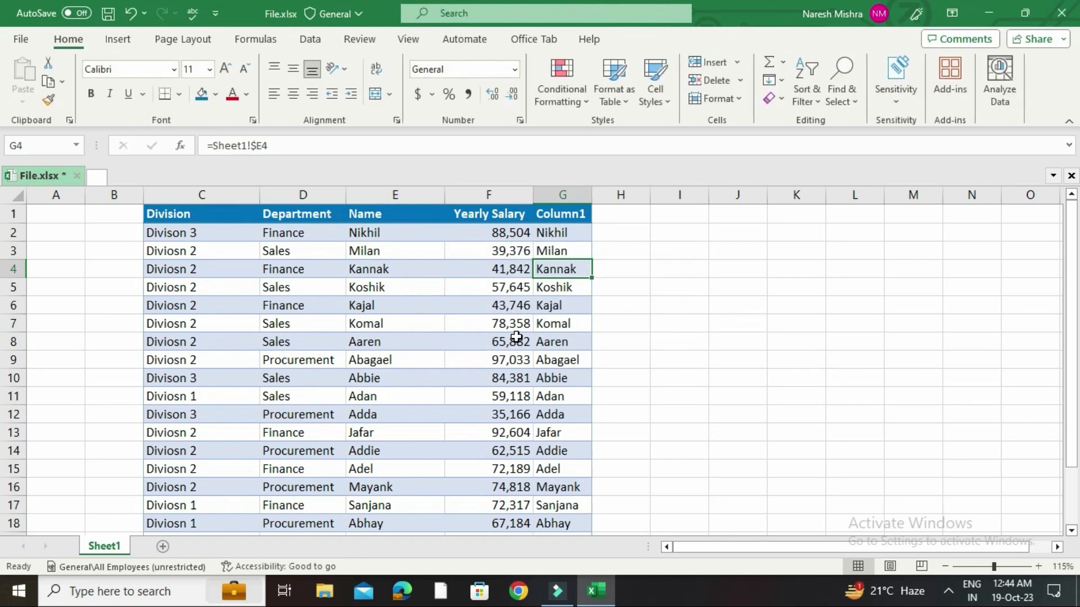
click(555, 222)
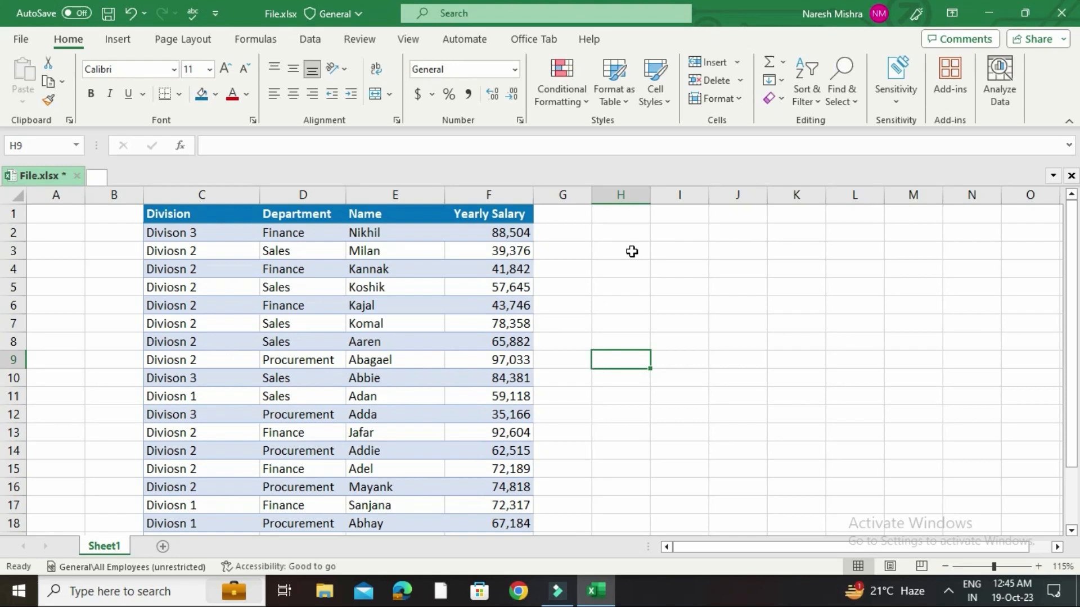
Step: Calculate the average yearly salary in I2 with =average(F2:F21)
double_click(680, 233)
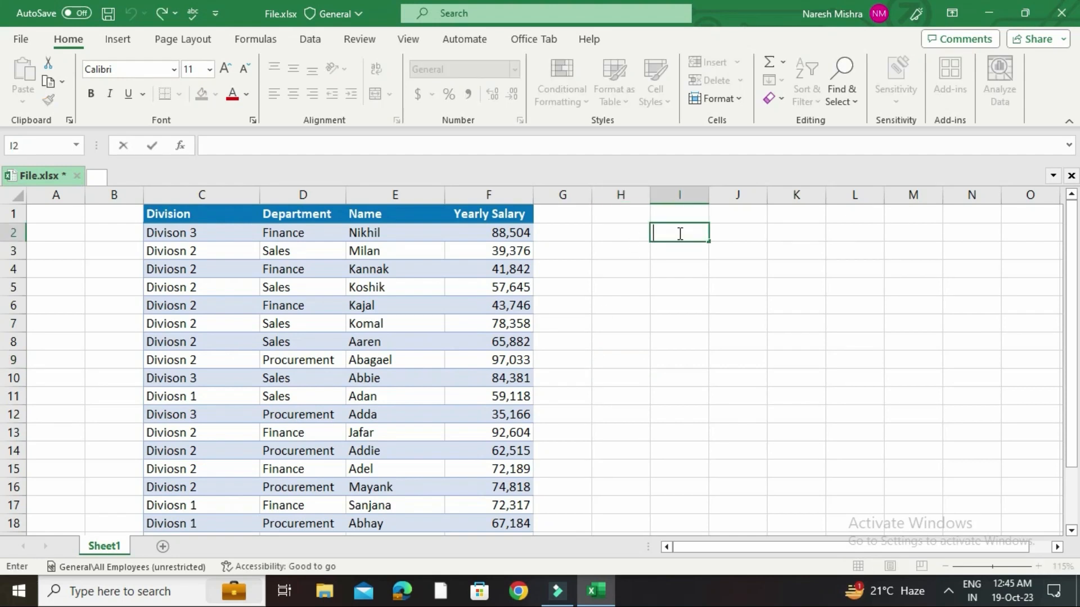
text(=average()
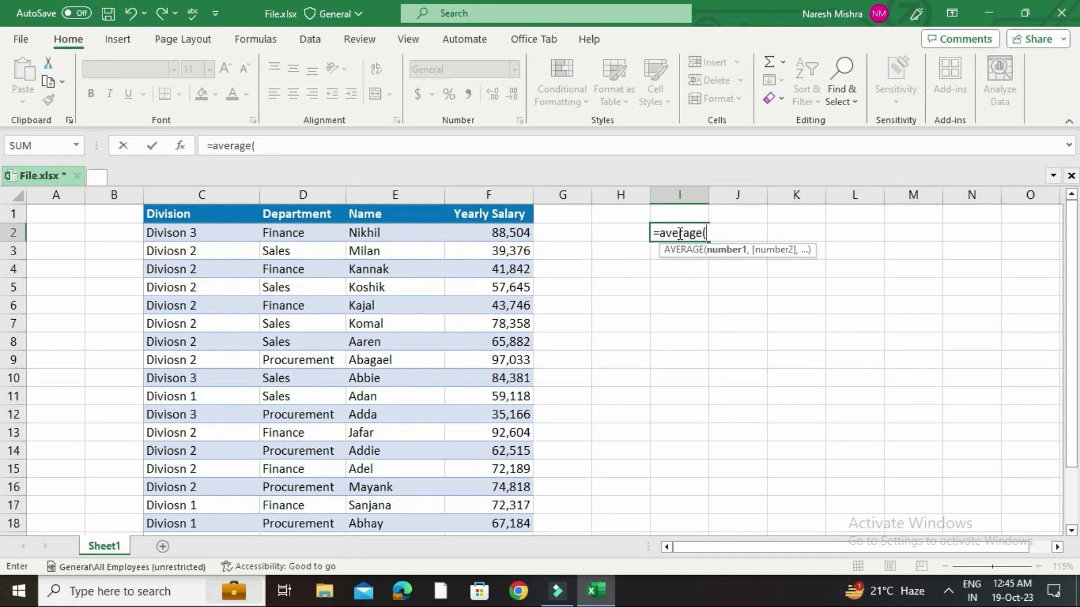
drag(473, 234, 493, 506)
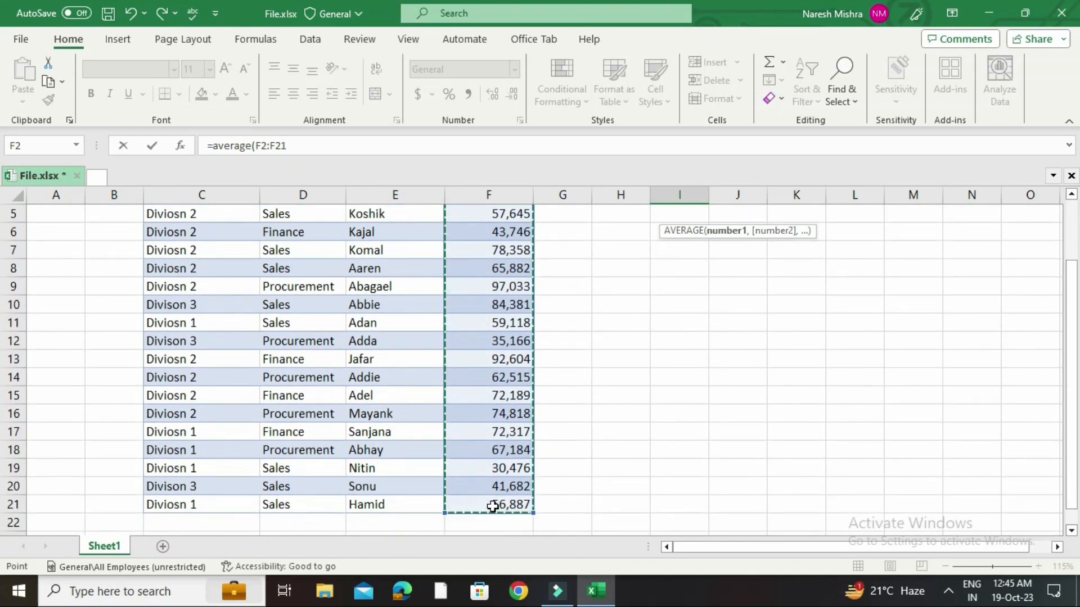
text())
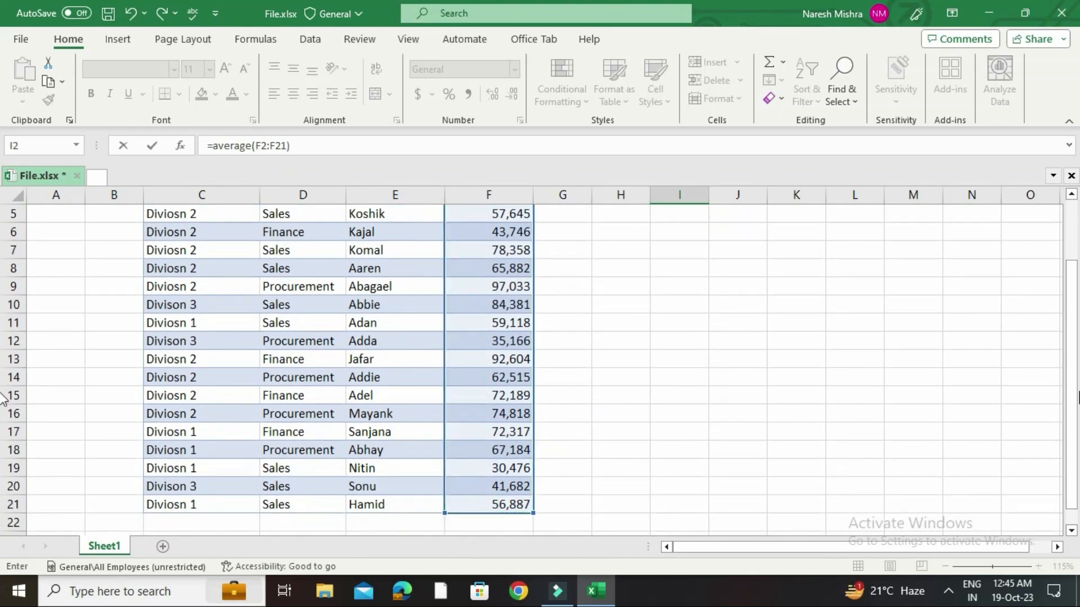
scroll(808, 287, up, 2)
key(Return)
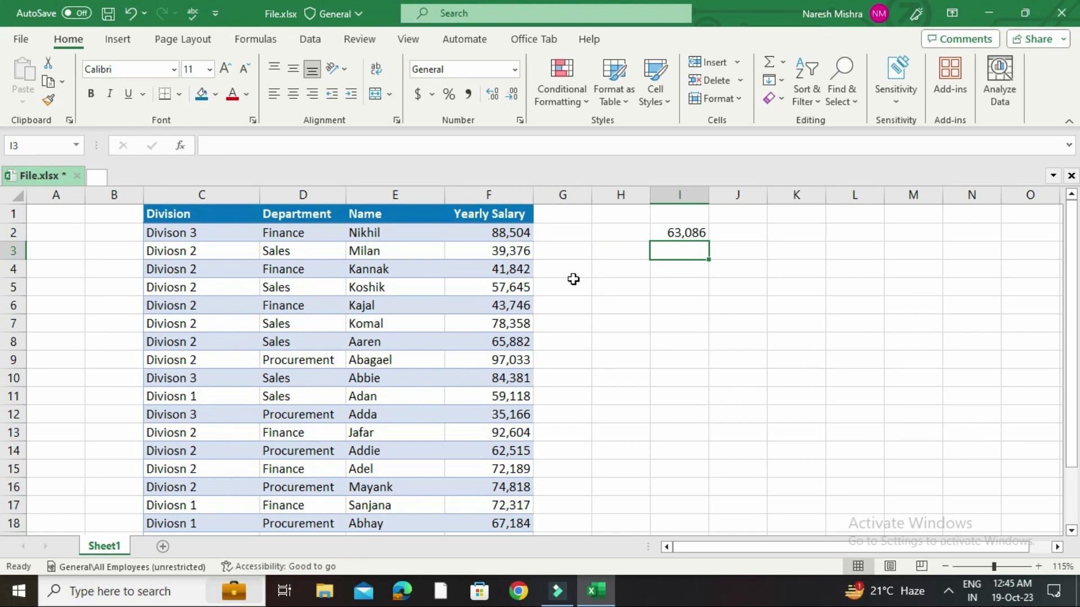
Step: Enter =F2-$I$2 in G2 with an absolute reference to the average, and fill it down beside all the salaries
click(565, 232)
text(=)
click(493, 230)
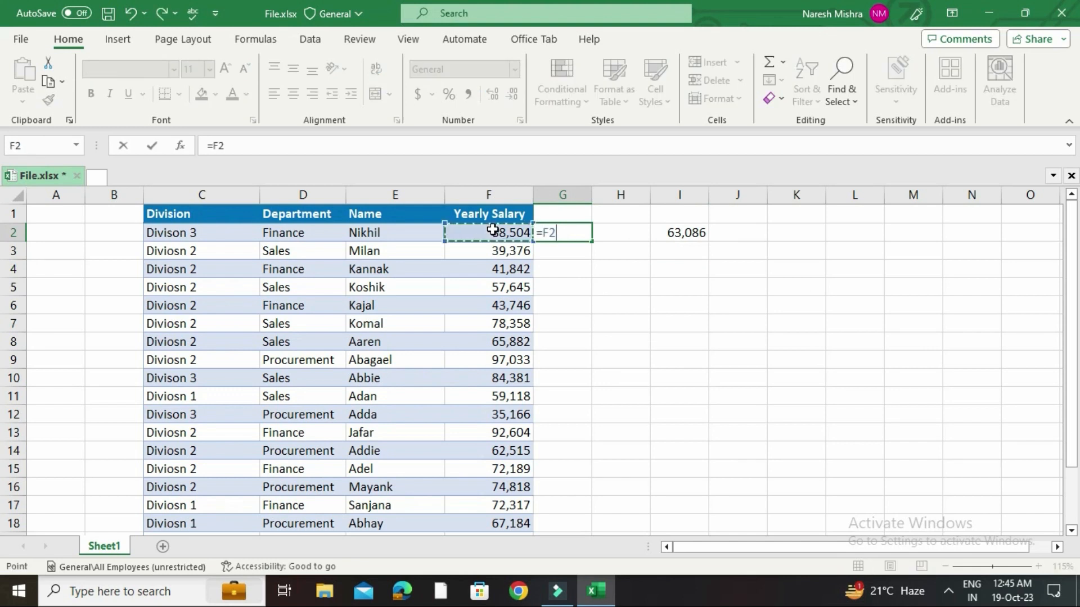
text(-)
click(686, 238)
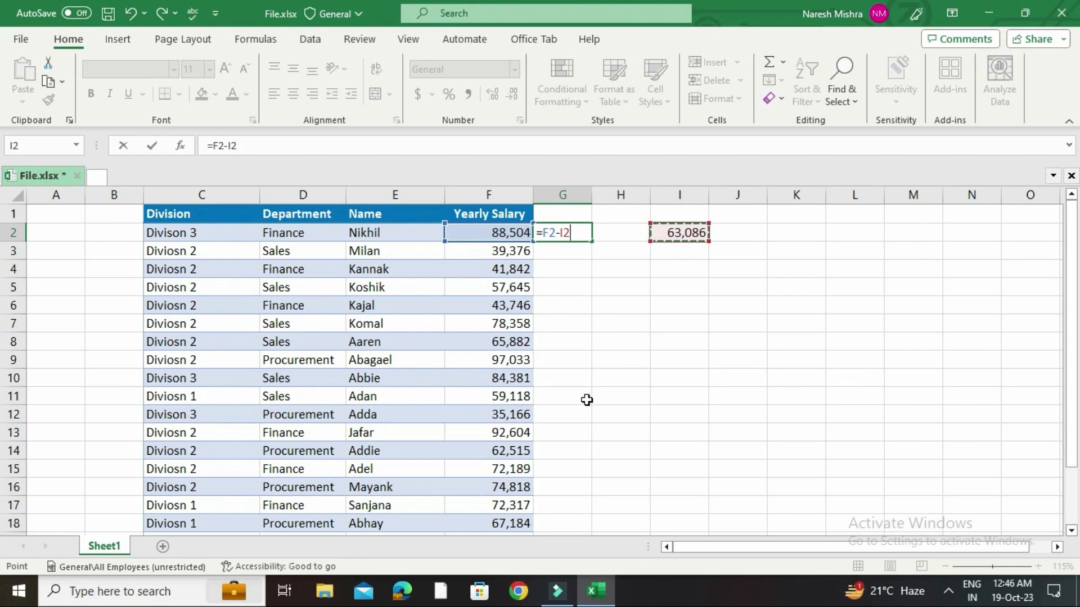
click(230, 146)
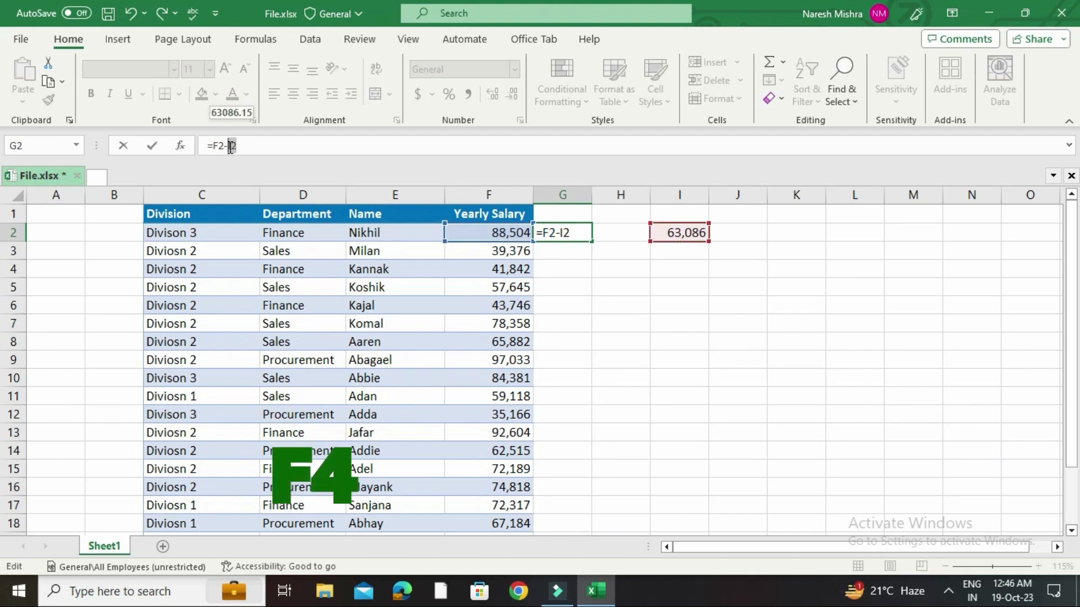
key(F4)
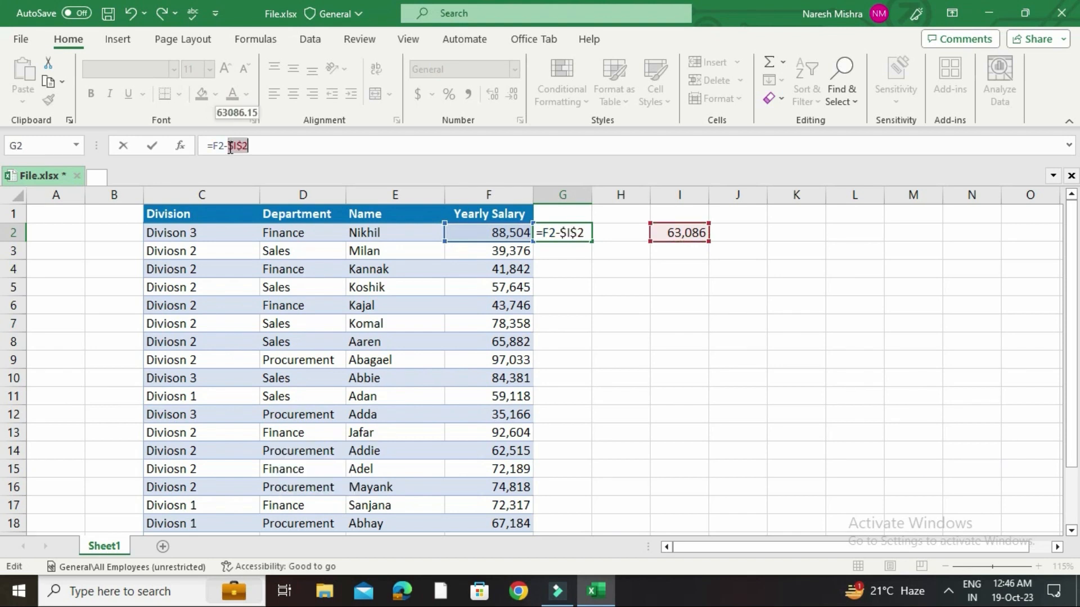
key(ctrl+Return)
double_click(592, 241)
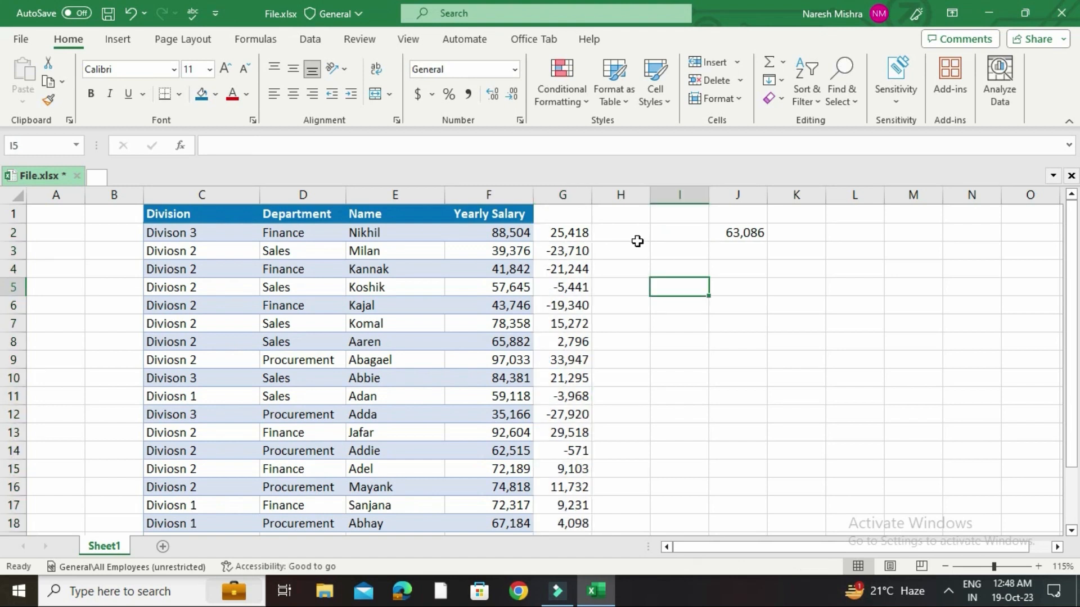
Step: Enter the array formula =F2:F21-J2 in H2 to subtract the average from every salary, and compare it with the G3 formula
click(637, 241)
text(=)
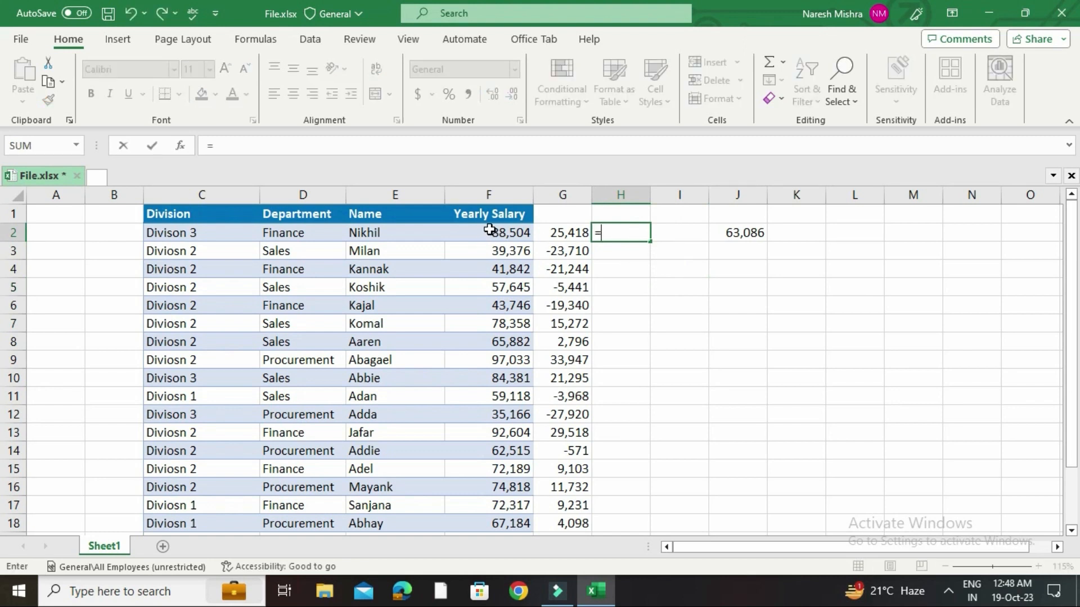
drag(477, 235, 490, 504)
drag(1072, 378, 1077, 283)
text(-)
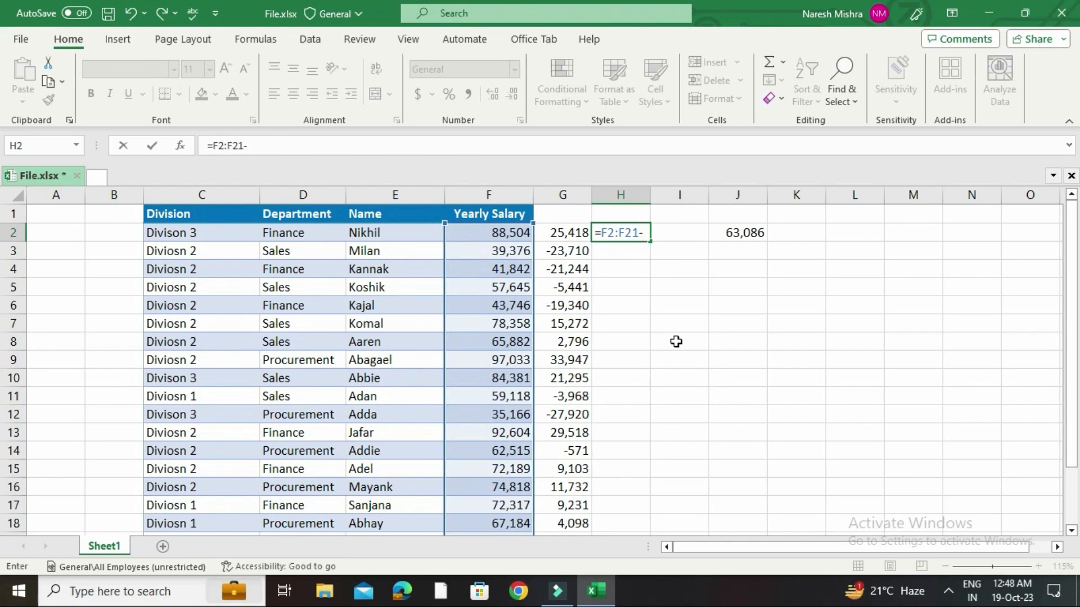
click(725, 236)
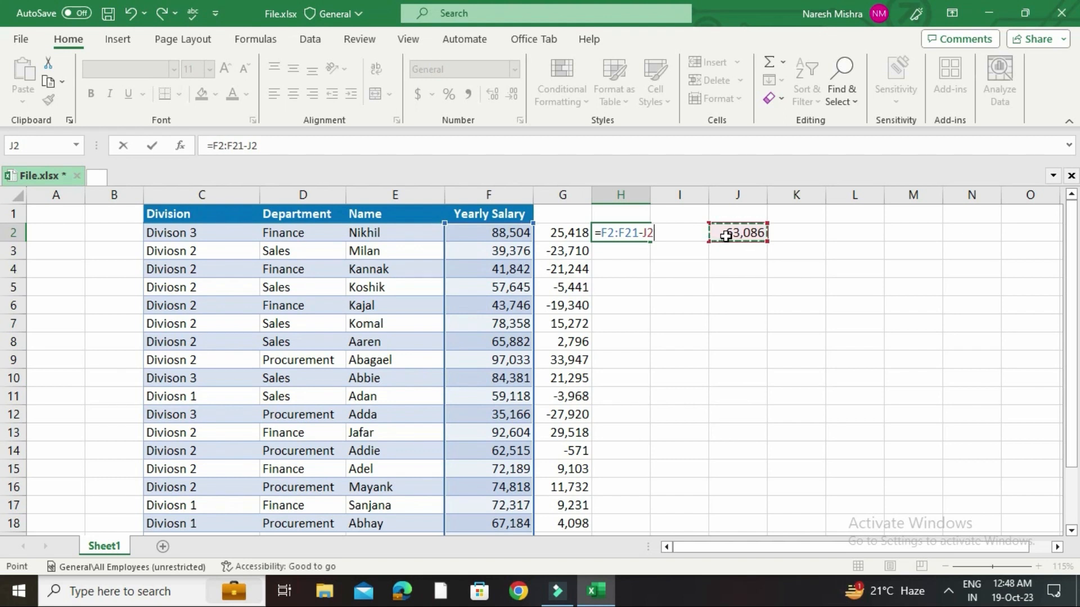
key(Return)
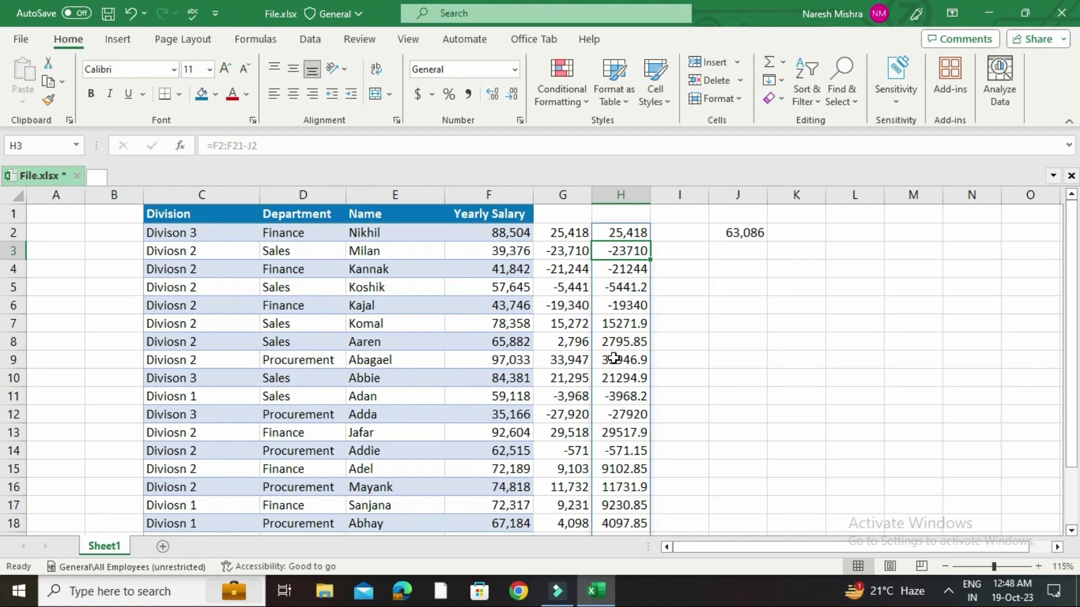
click(561, 258)
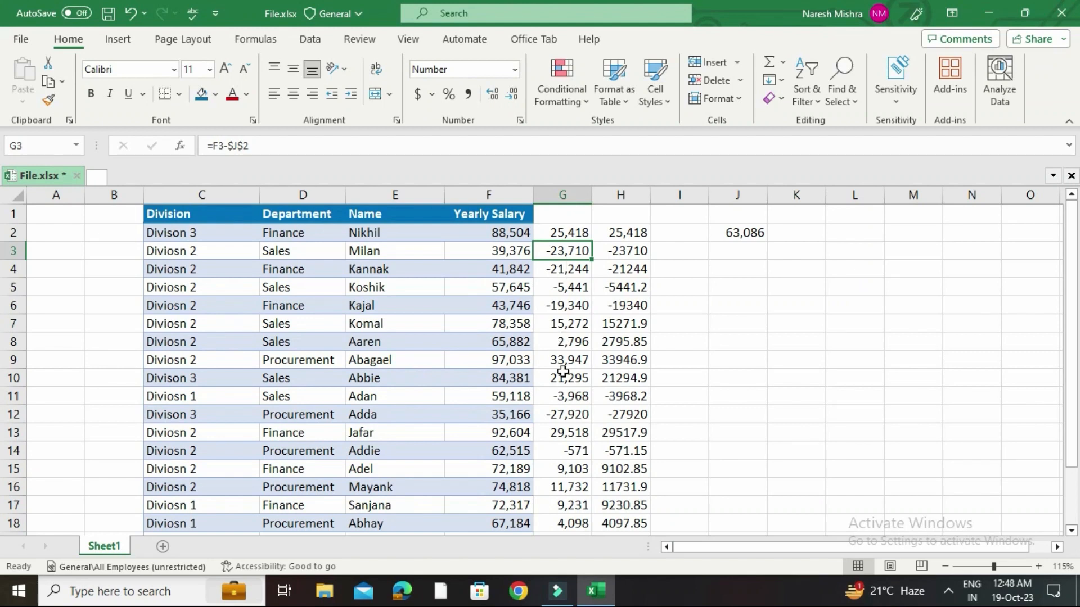
click(702, 319)
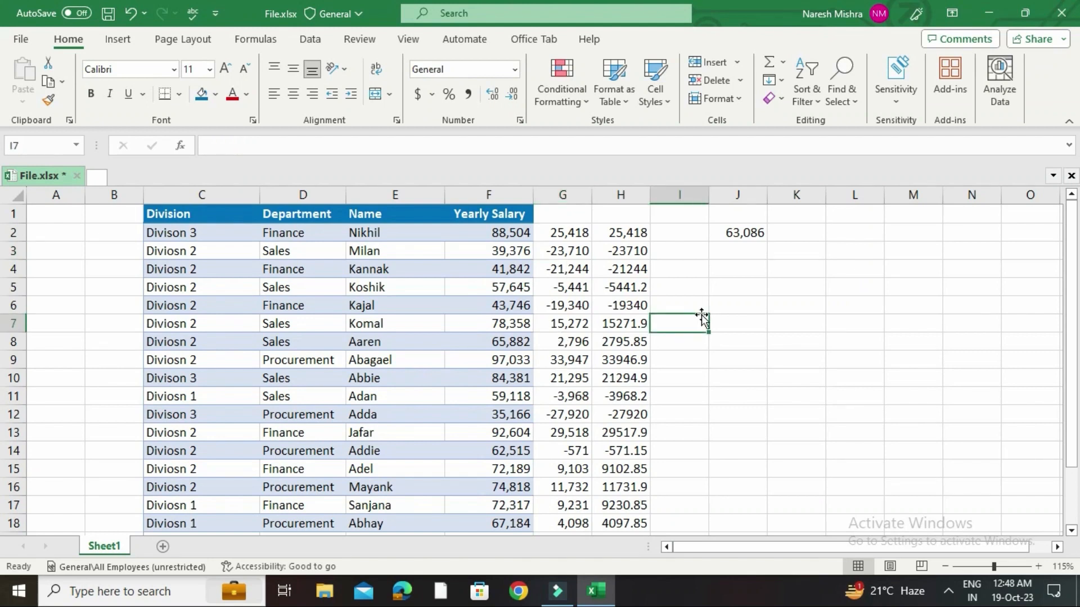